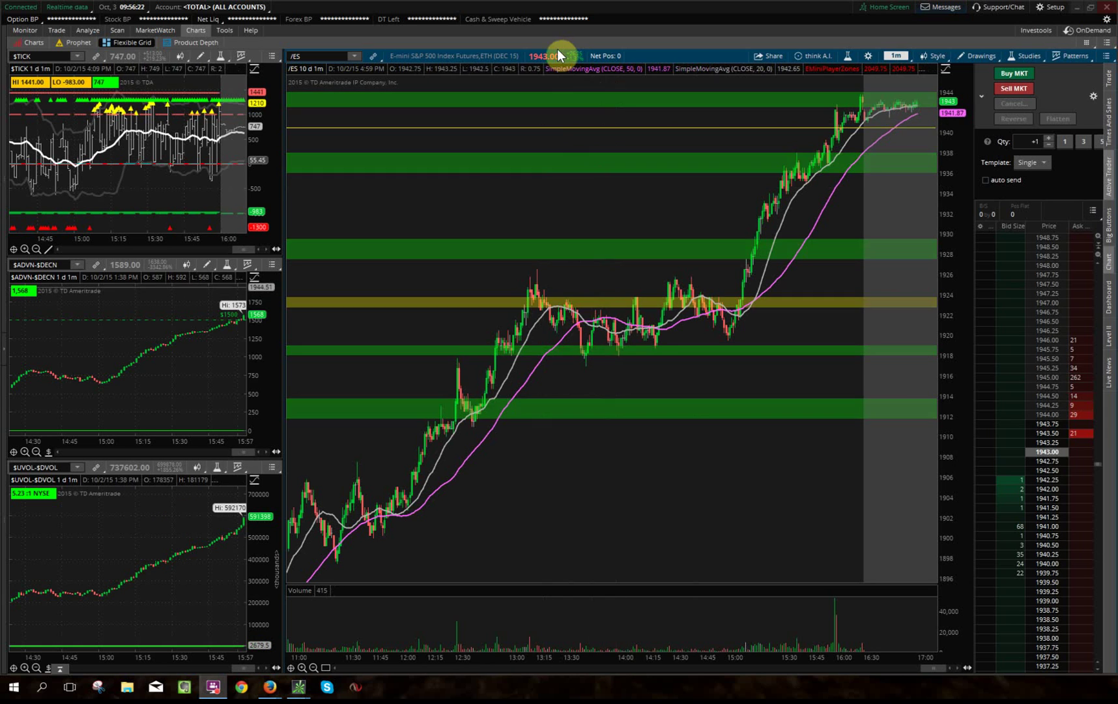
- Bring the main thinkorswim window with the /ES and breadth charts to the front
click(657, 7)
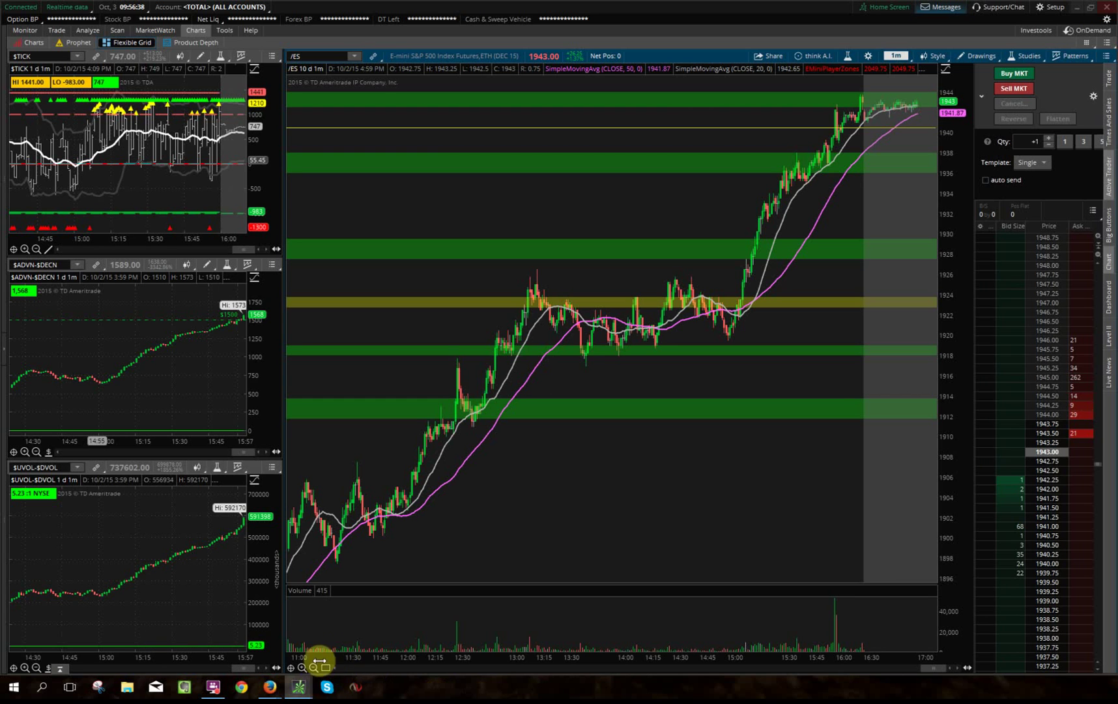
- Reset the Flexible Grid to four empty cells and confirm with Yes
mouse_move(307, 690)
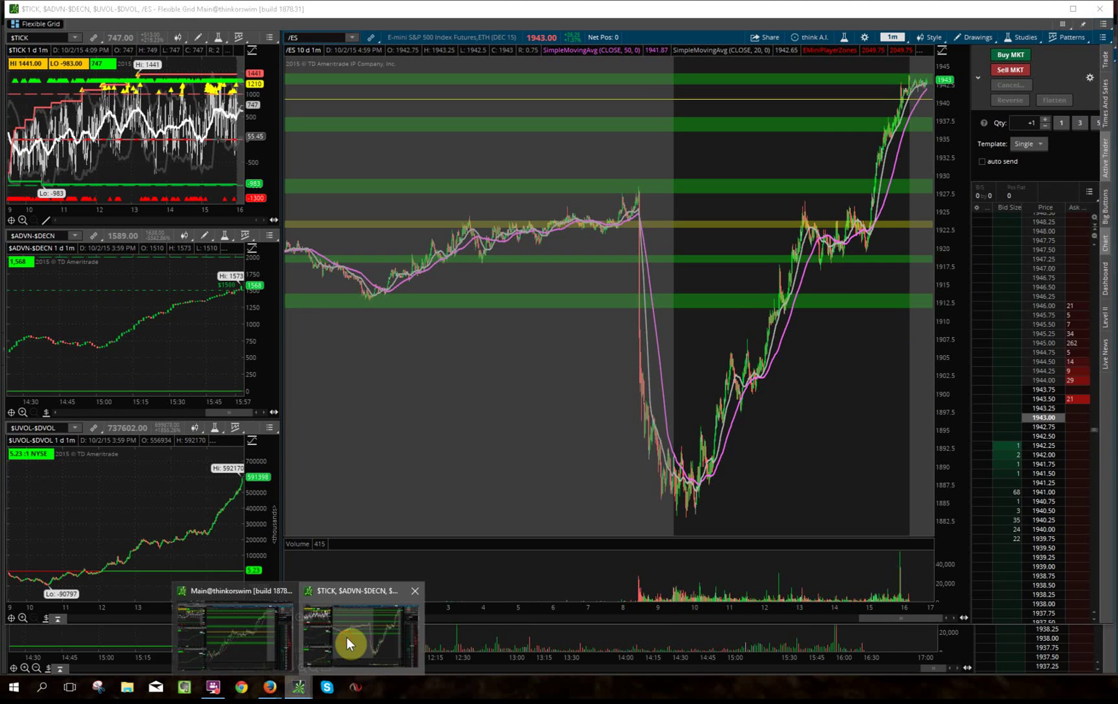
click(349, 636)
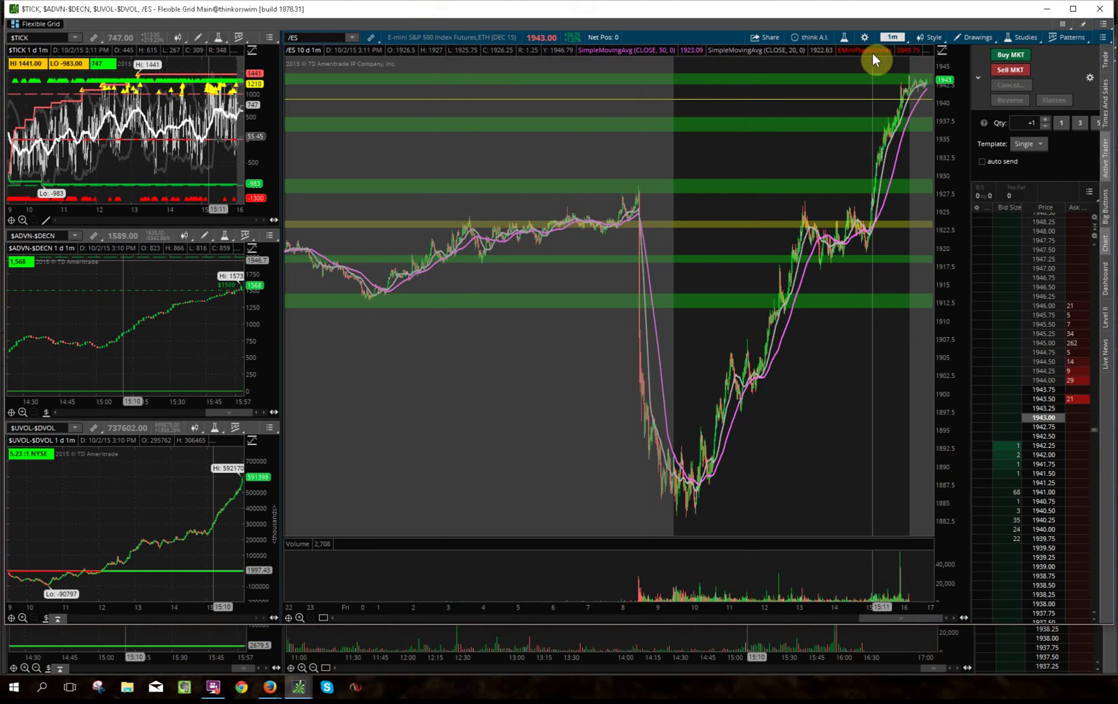
click(1088, 24)
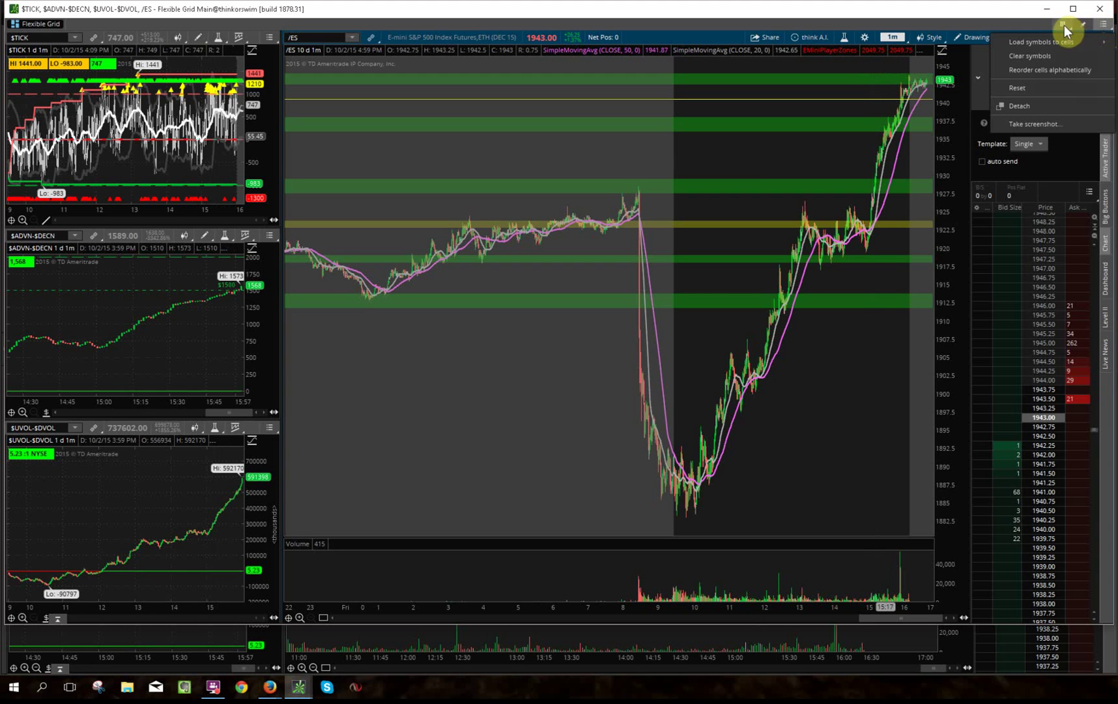
click(1023, 86)
click(593, 60)
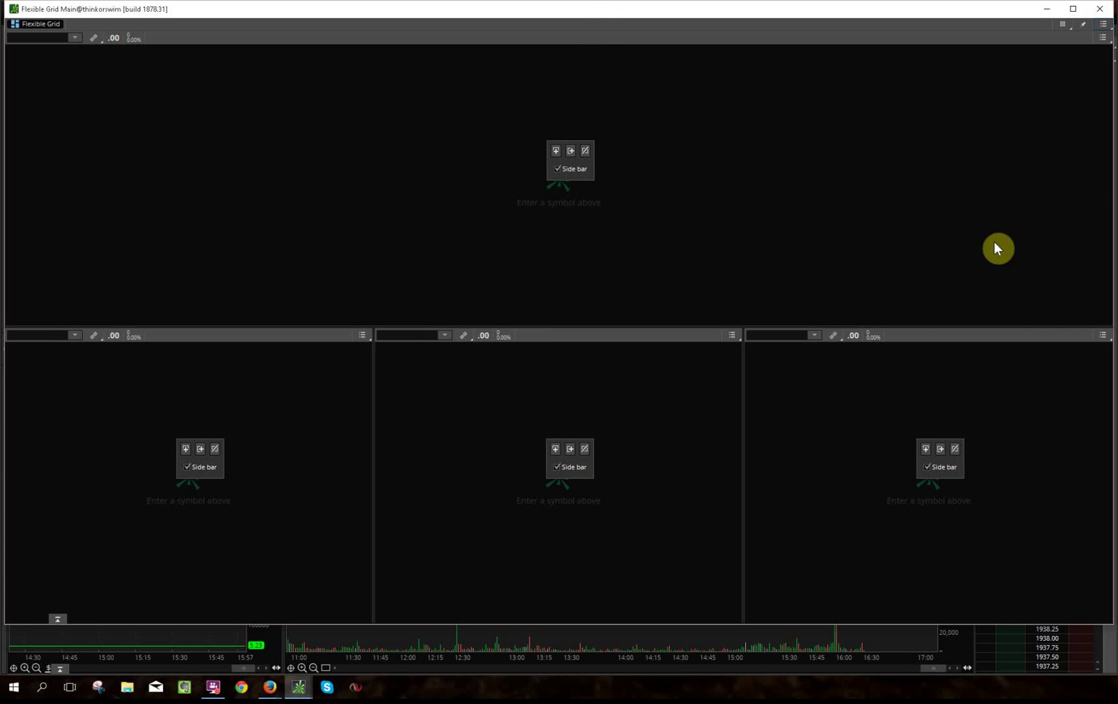
click(1103, 27)
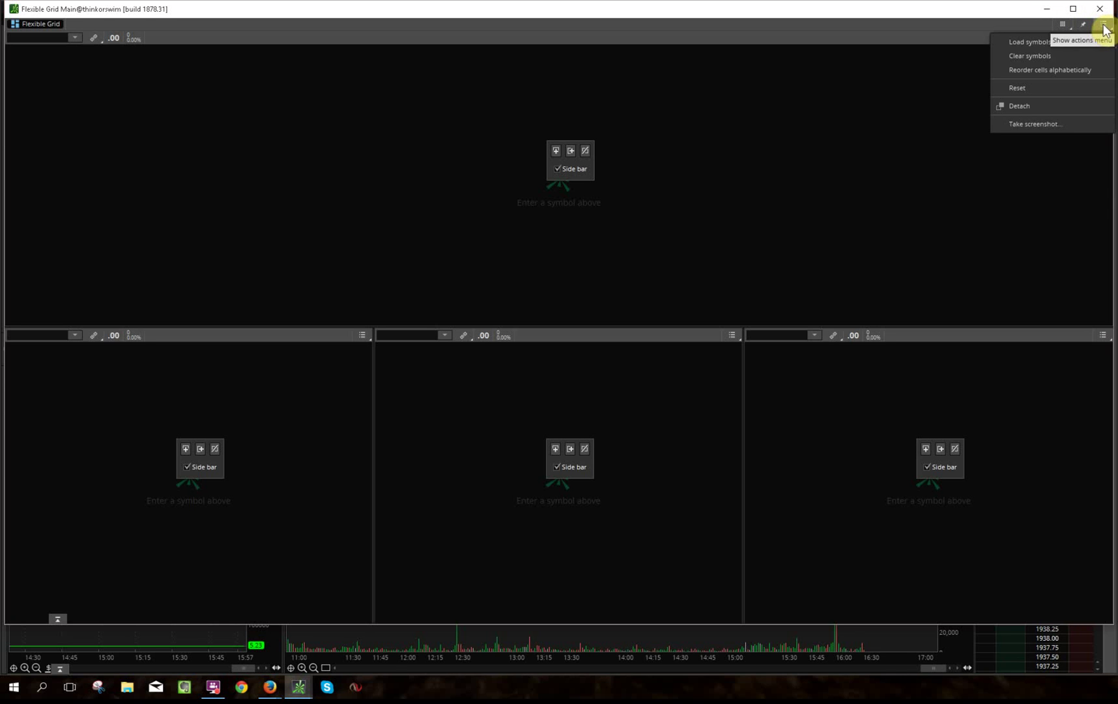
click(1064, 27)
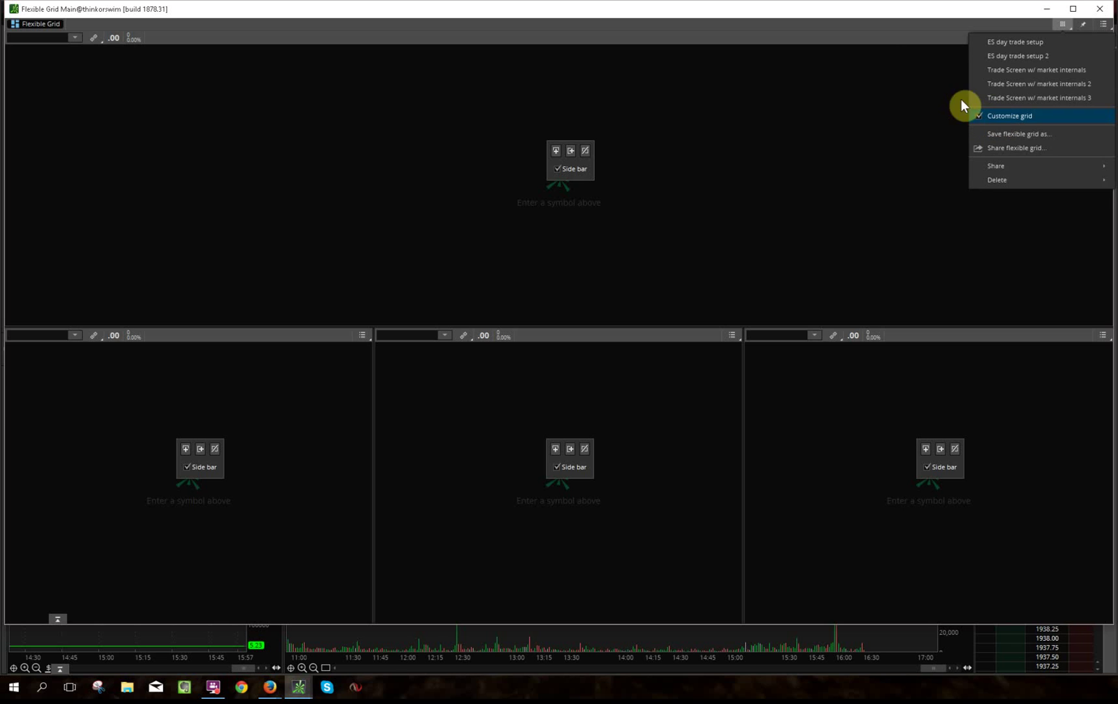
click(721, 149)
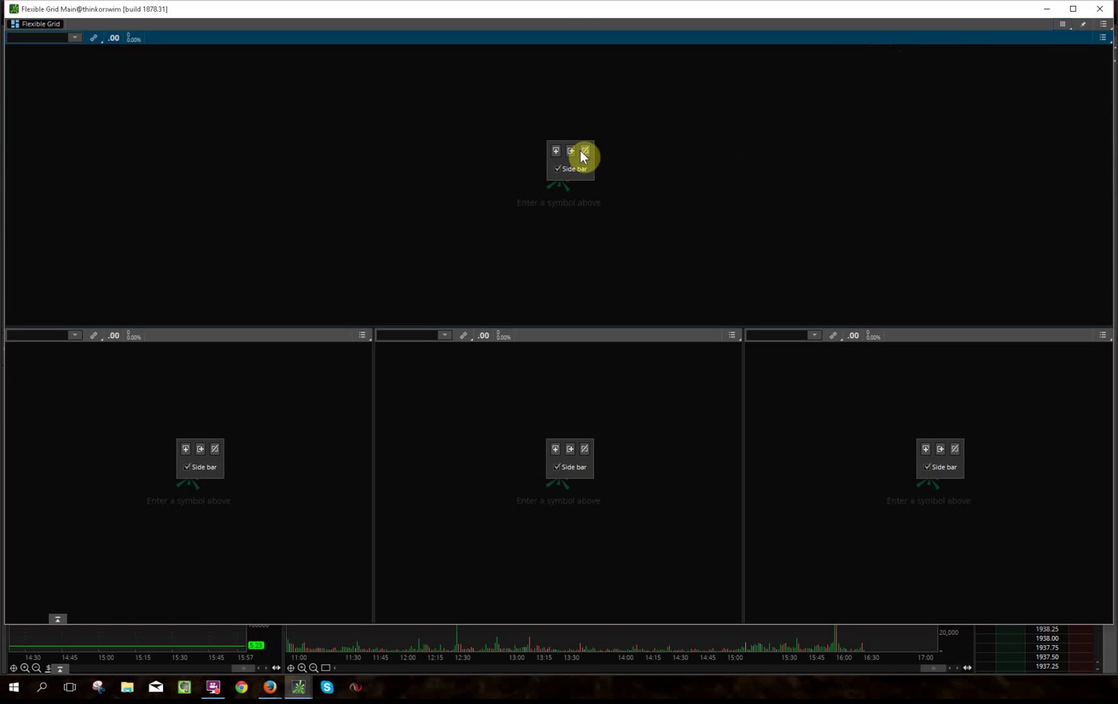
click(1064, 26)
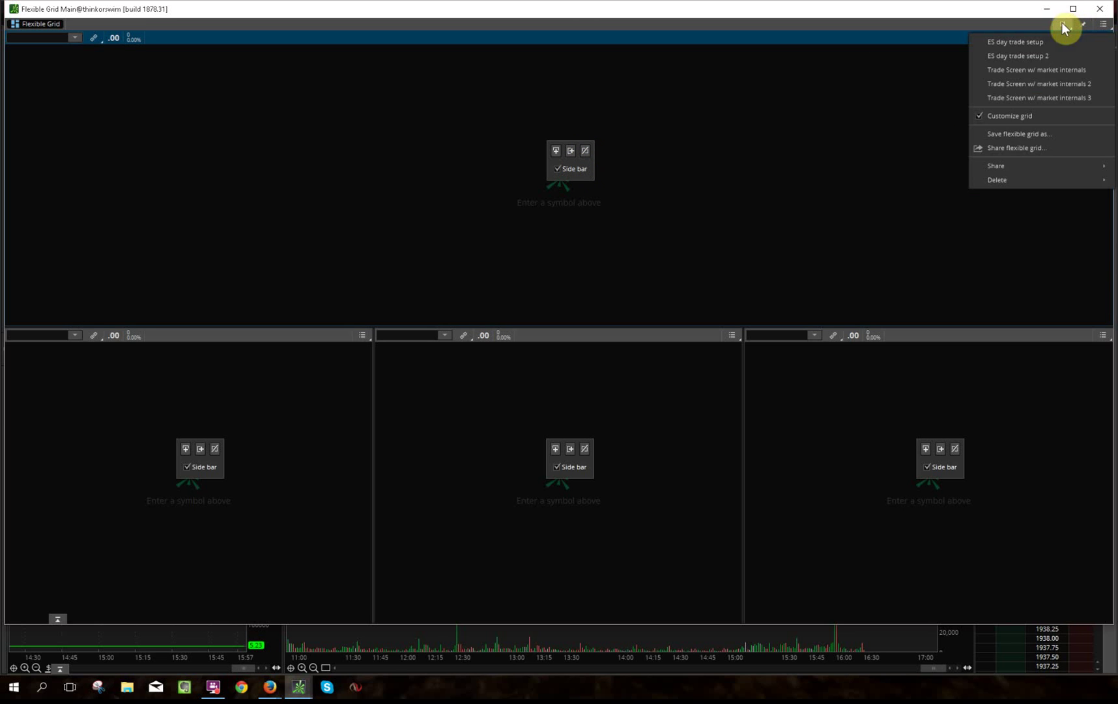
click(1018, 115)
click(1018, 115)
click(795, 180)
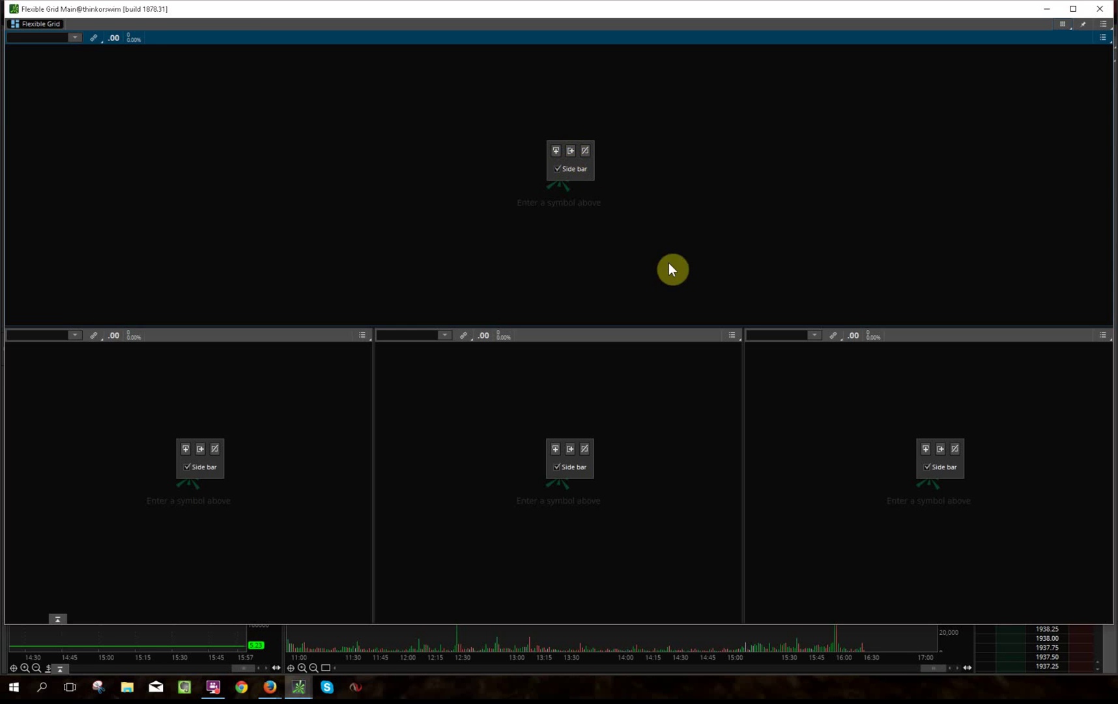
- Remove the three bottom cells and add an empty cell to the right of the top cell
click(954, 450)
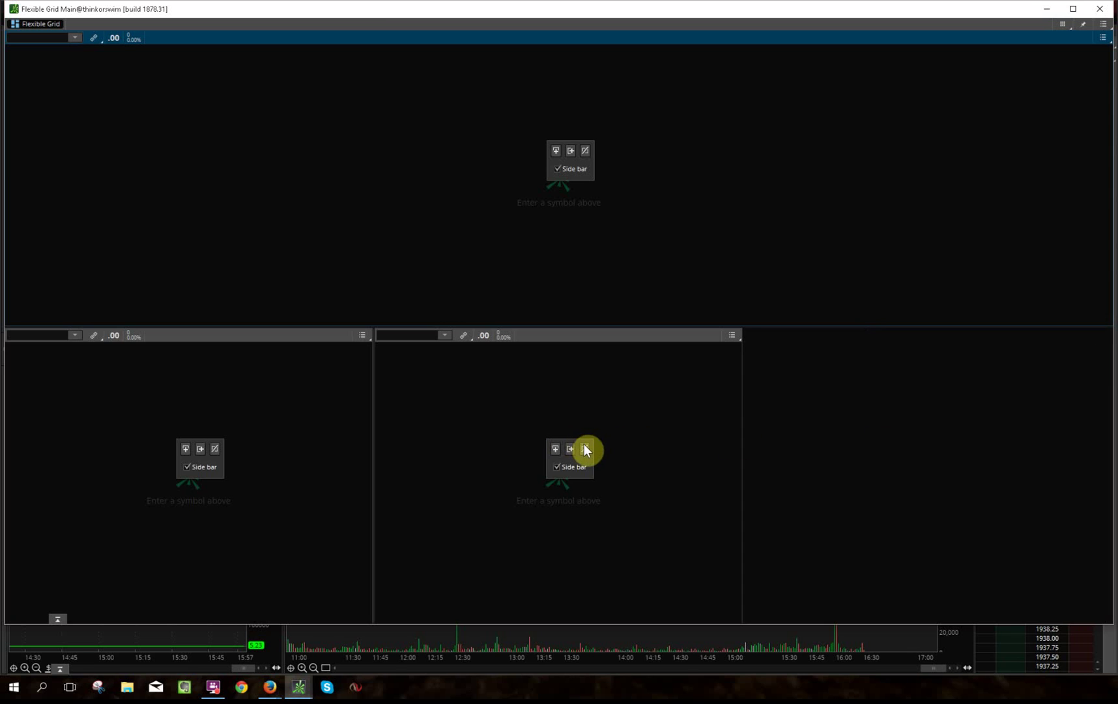
click(584, 449)
click(215, 449)
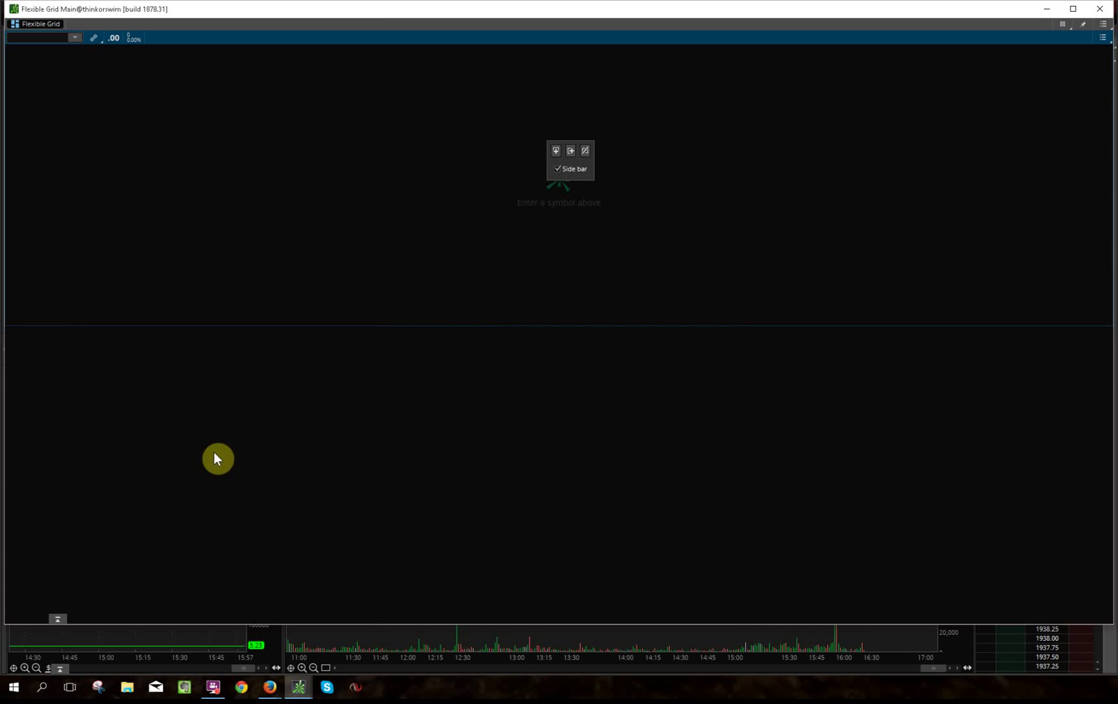
click(571, 151)
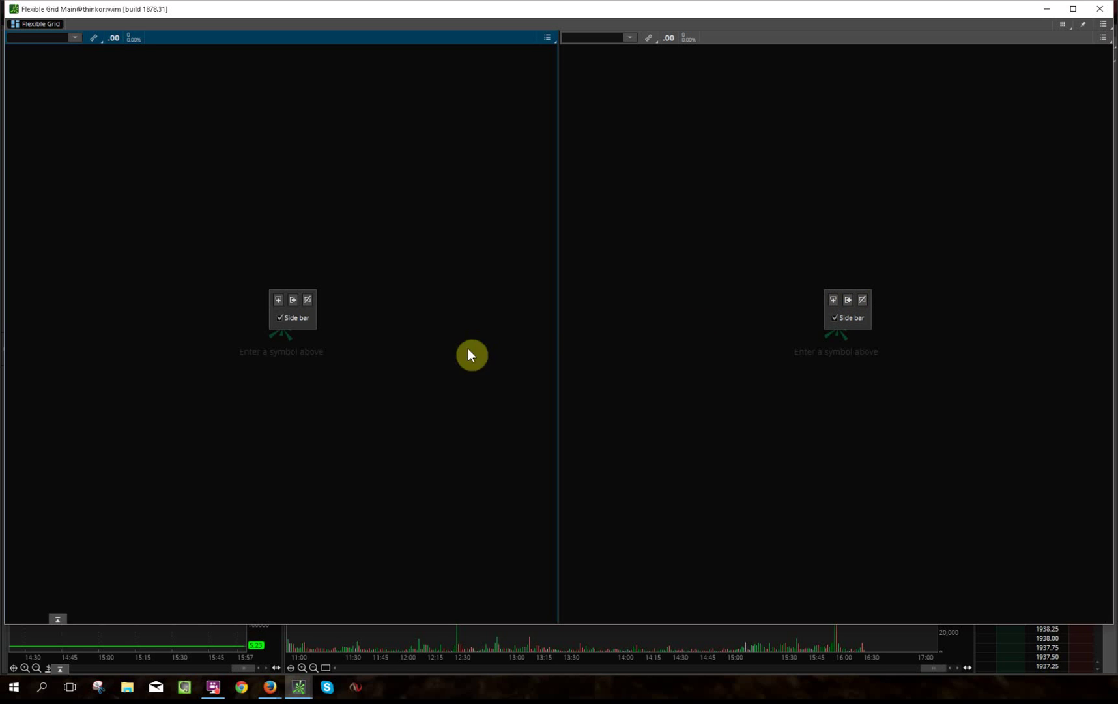
click(579, 36)
- Load /ES into the right cell and split the left cell into two stacked cells
text(/)
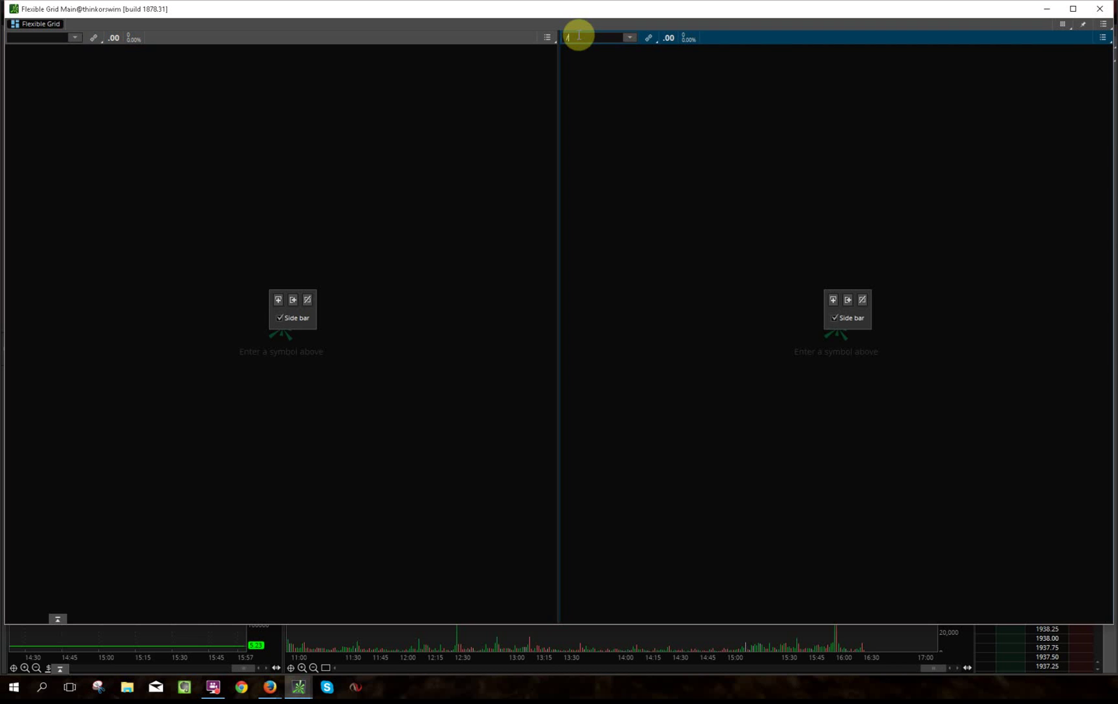
text(ES)
key(Return)
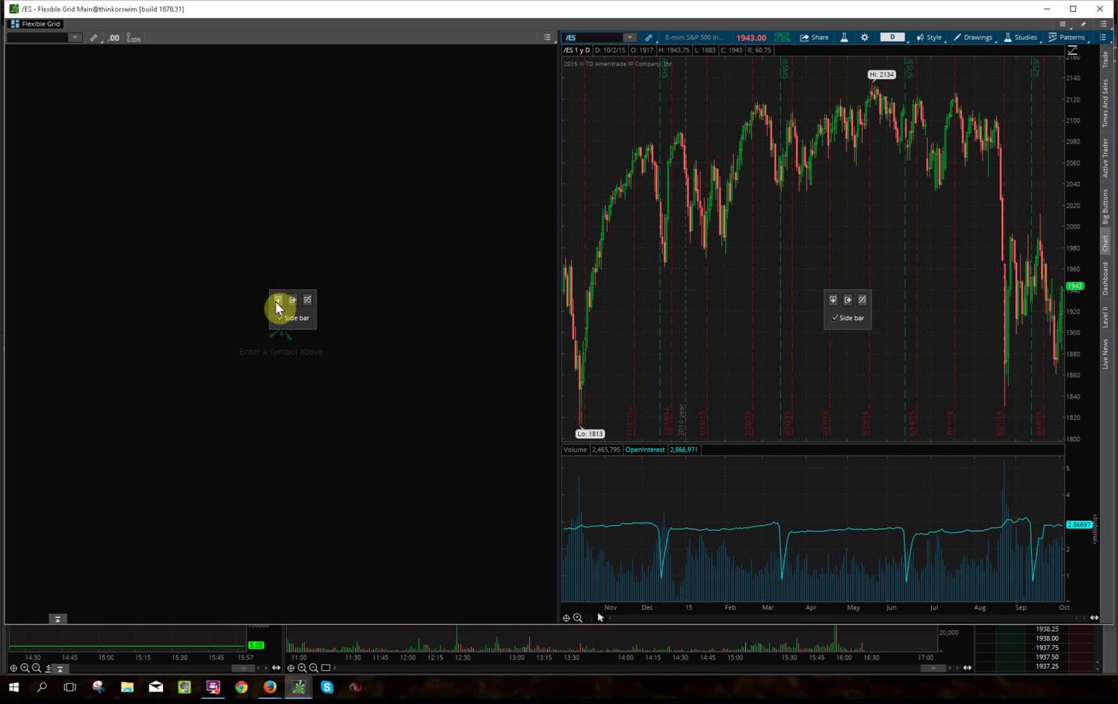
click(277, 301)
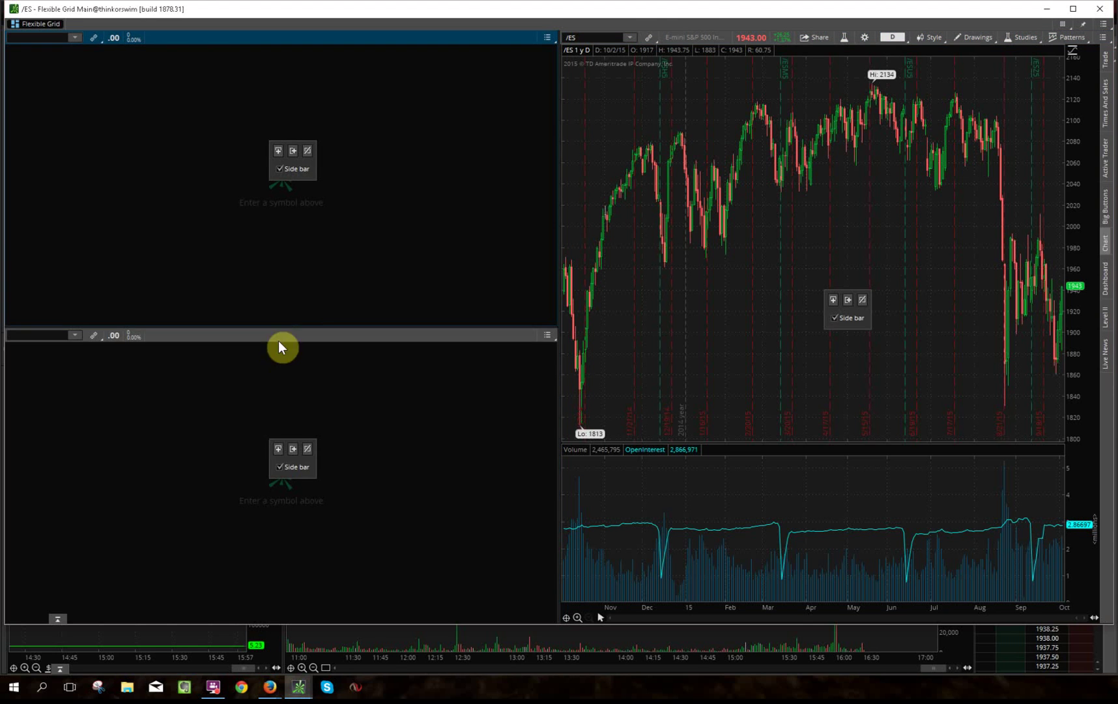
- Add a third stacked cell on the left, narrow the left column, and minimize the grid window
click(279, 450)
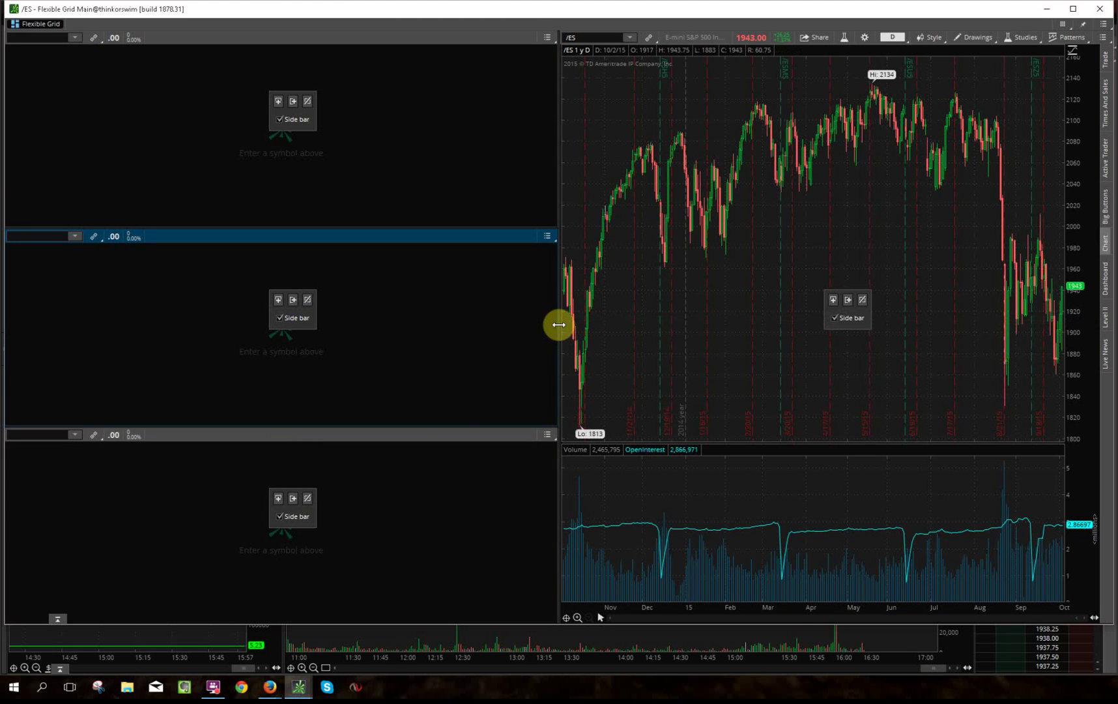
drag(560, 323, 334, 353)
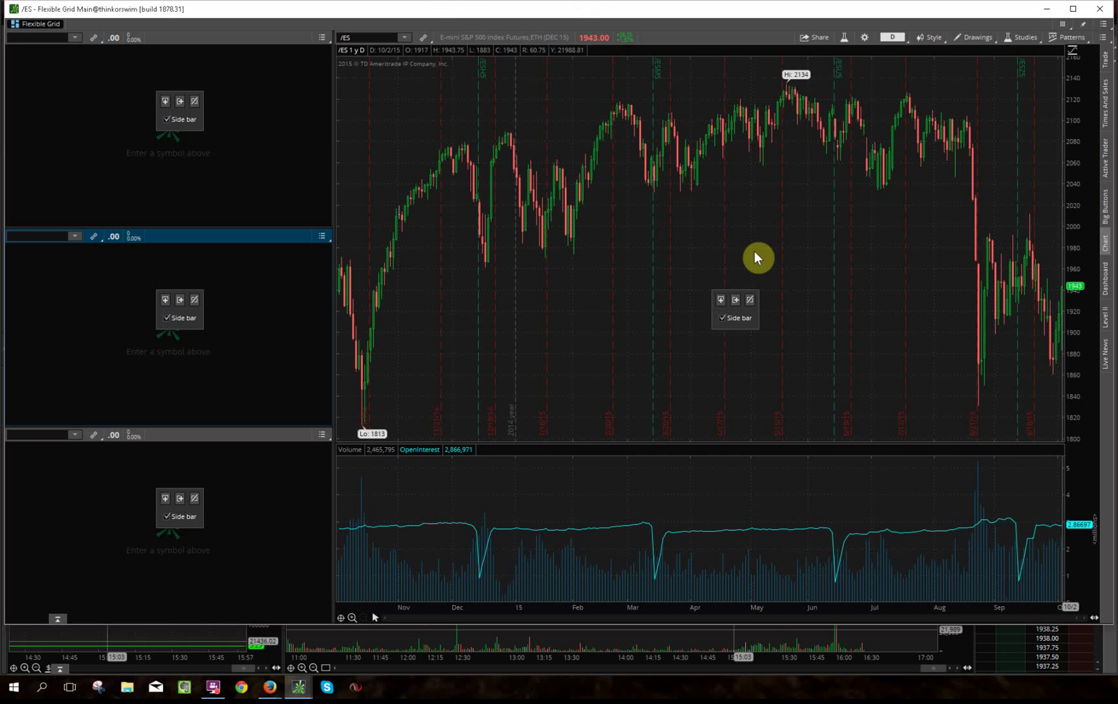
click(1050, 11)
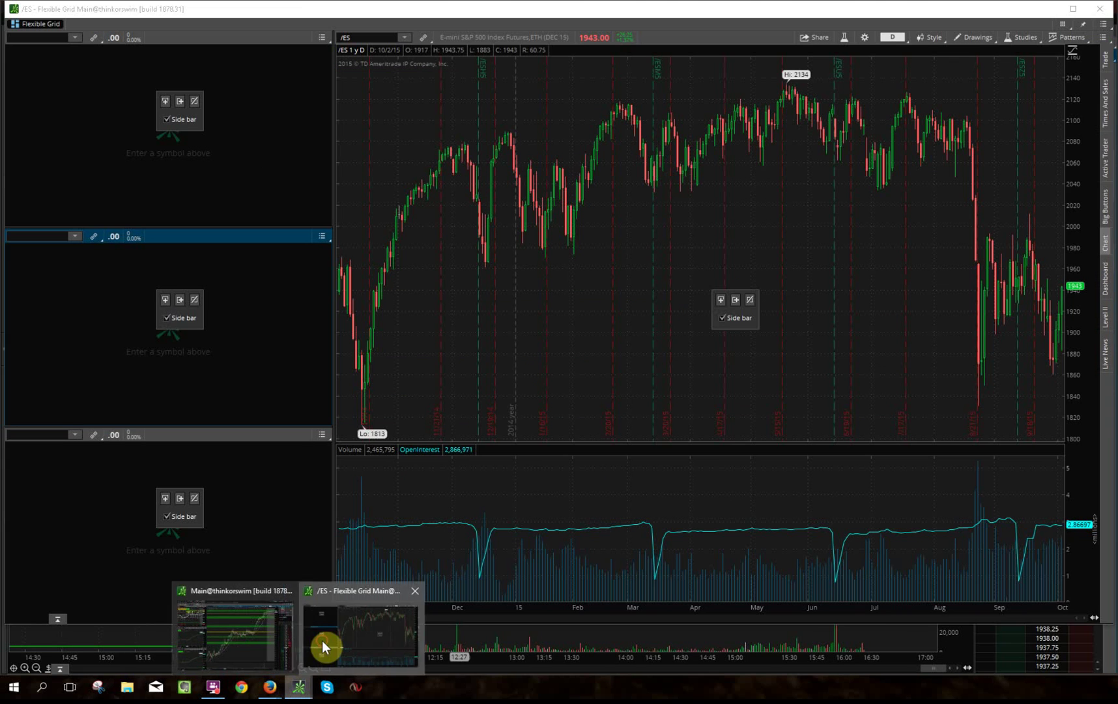
- Restore the Flexible Grid window and turn off grid customize mode
click(322, 640)
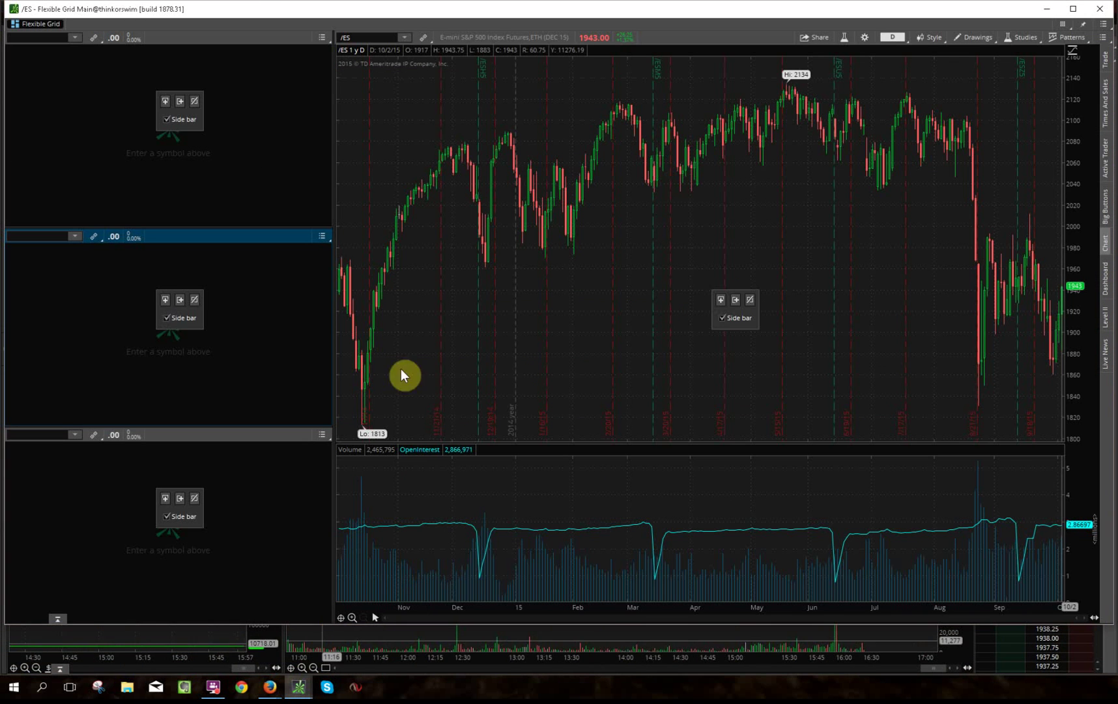
click(1064, 25)
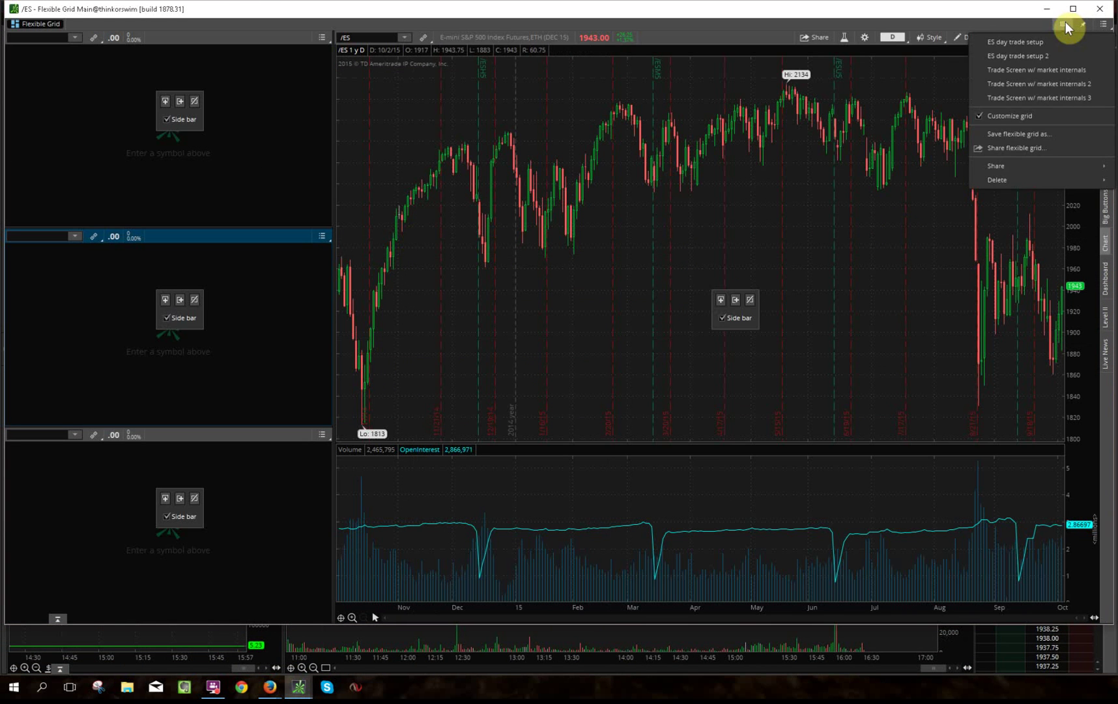
click(1022, 116)
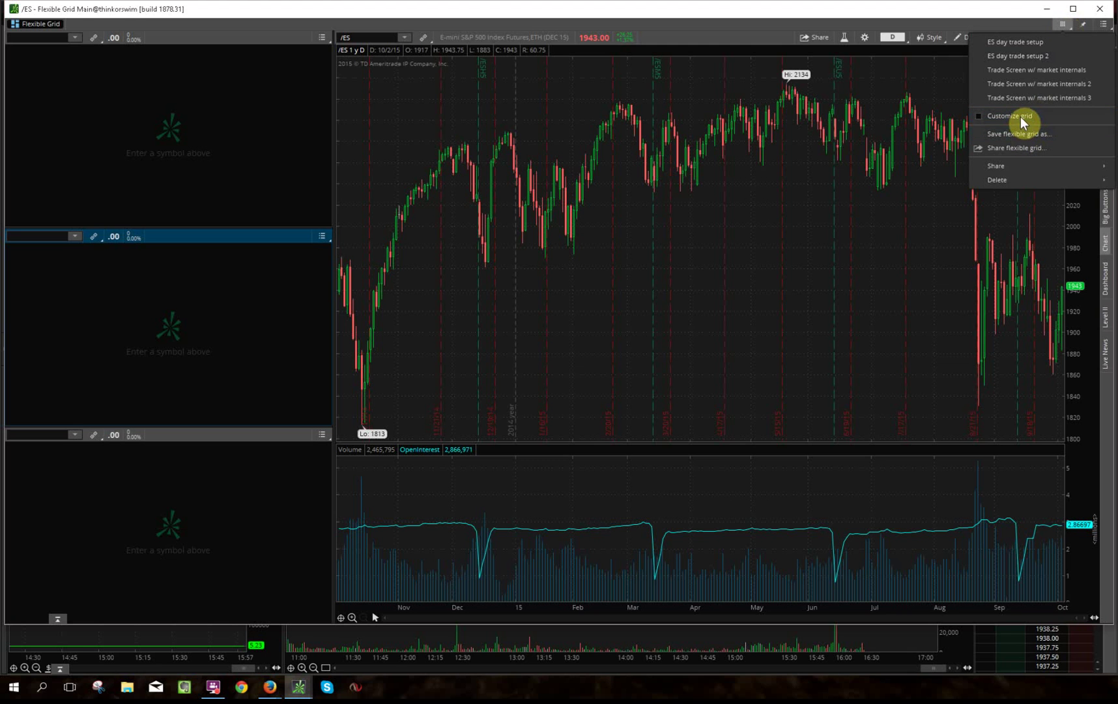
click(741, 15)
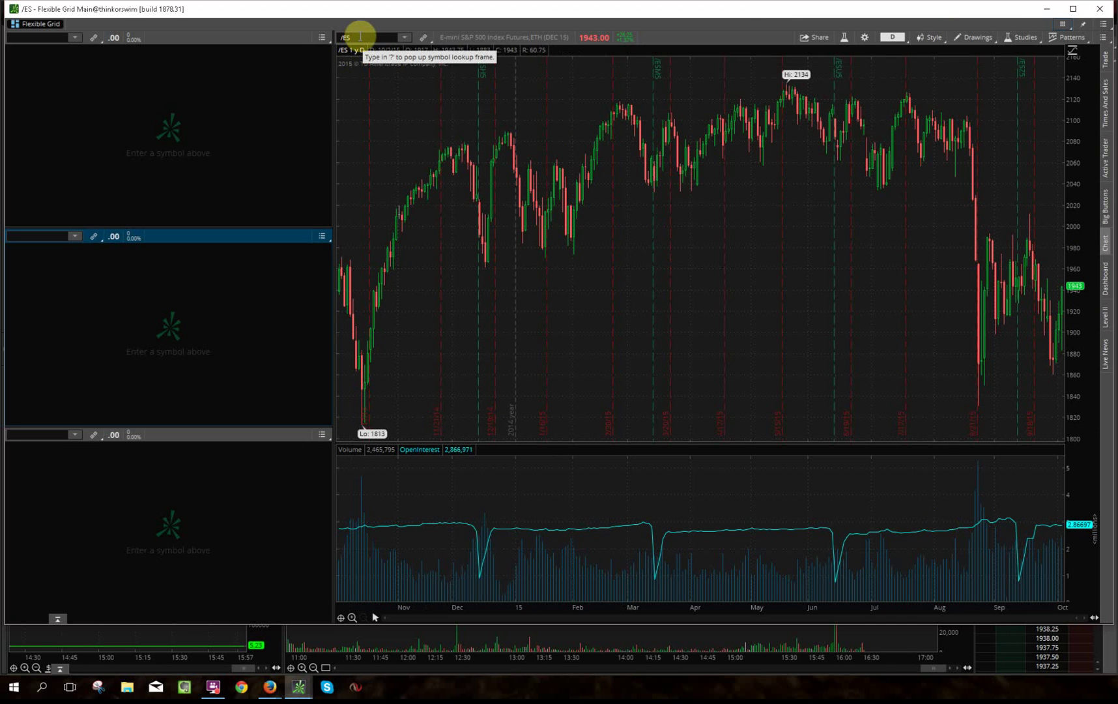
- Shrink the Flexible Grid window from its left edge to uncover the main window's breadth charts
click(361, 36)
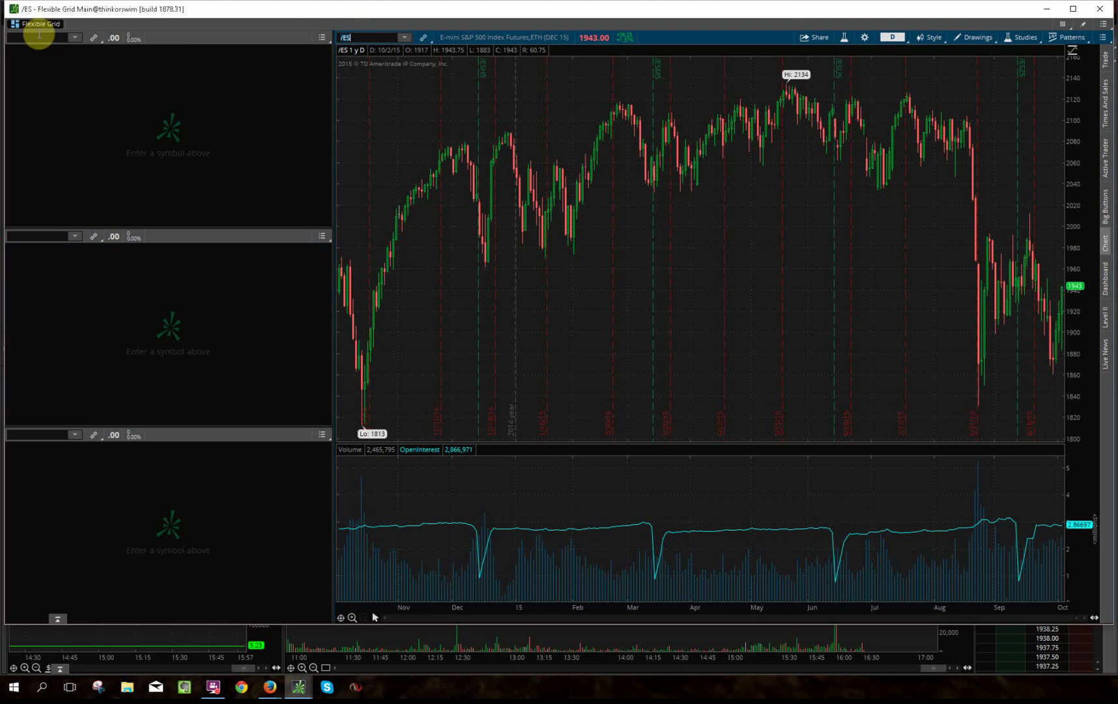
click(43, 38)
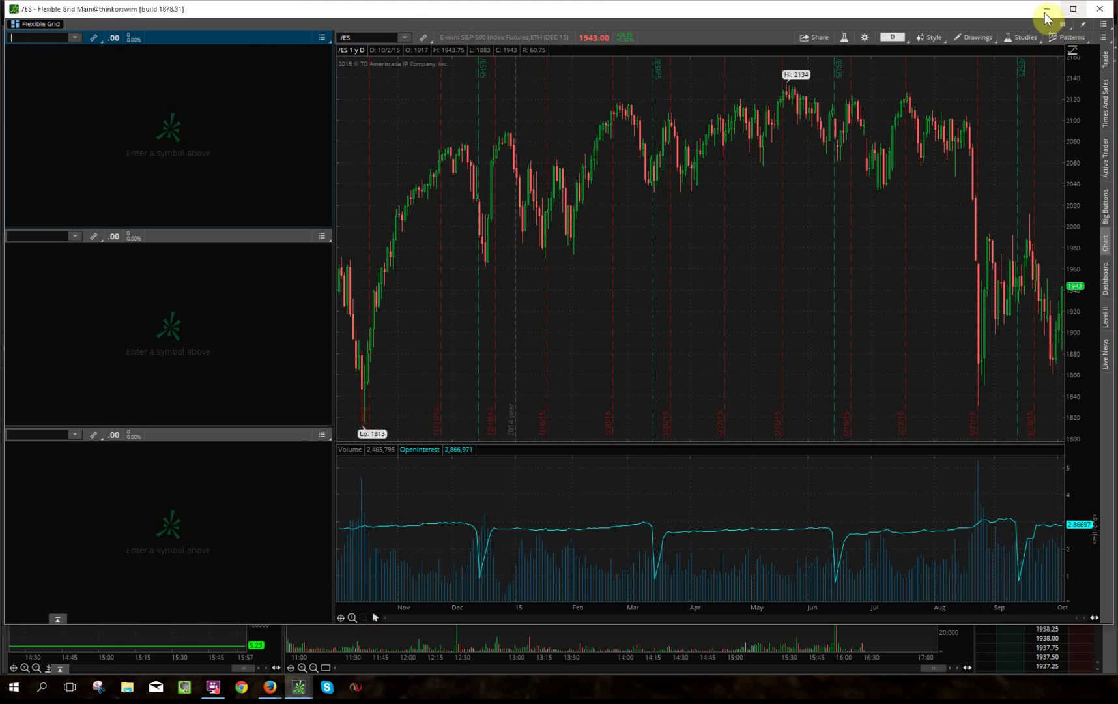
click(1077, 11)
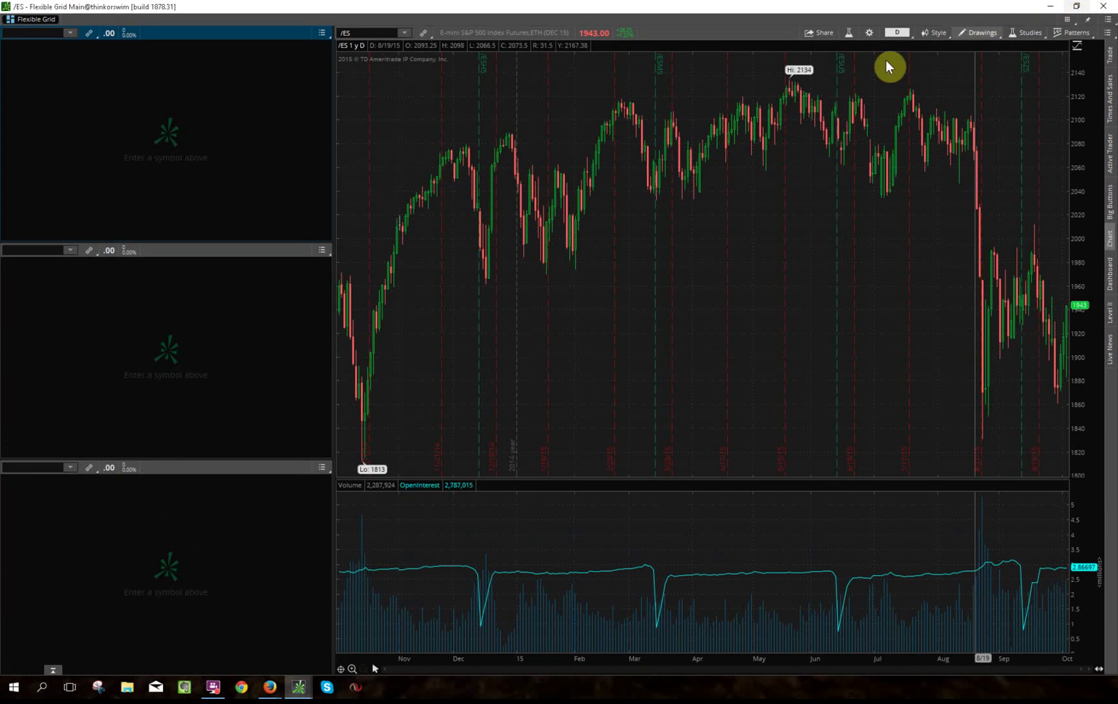
click(1080, 6)
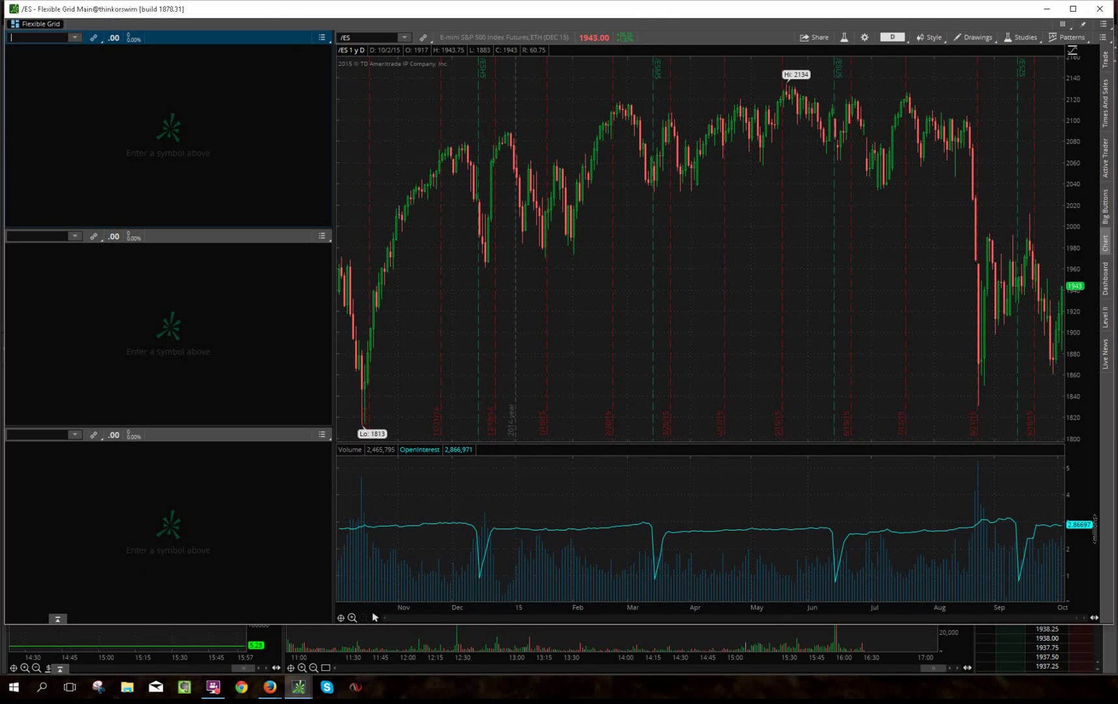
drag(6, 133, 300, 179)
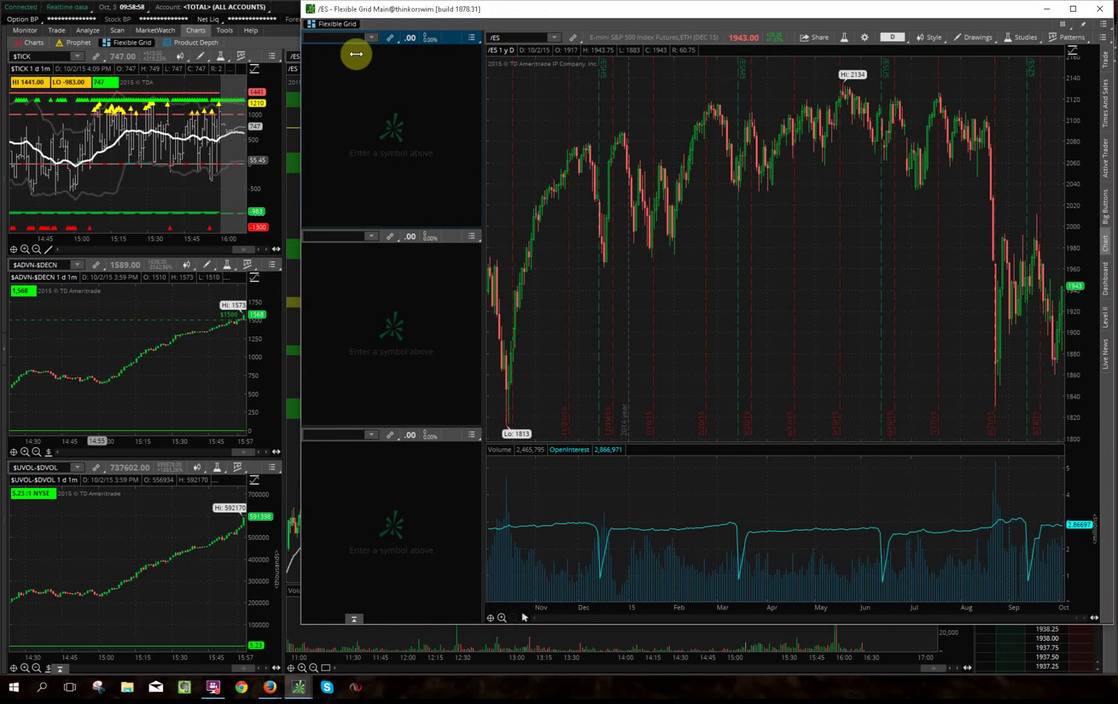
- Enter TICK as the top-left cell's symbol, which leaves the cell empty
text(TICK)
key(Return)
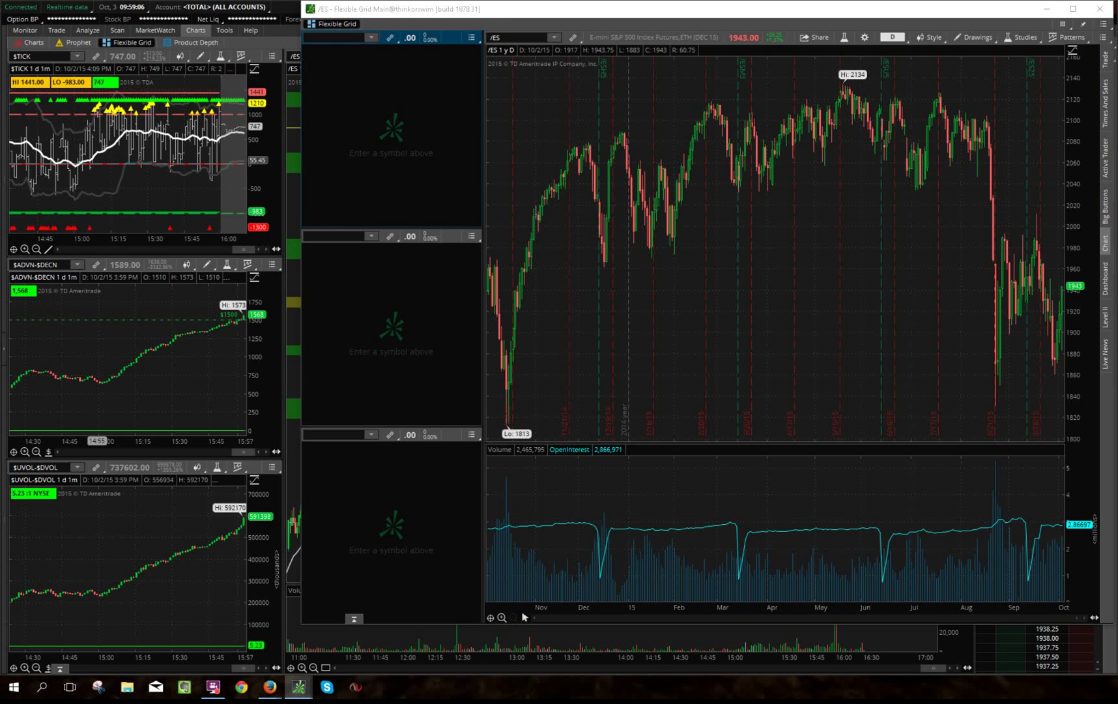
click(391, 112)
- Load $TICK into the top-left cell and $ADVN-$DECN into the middle-left cell
click(340, 38)
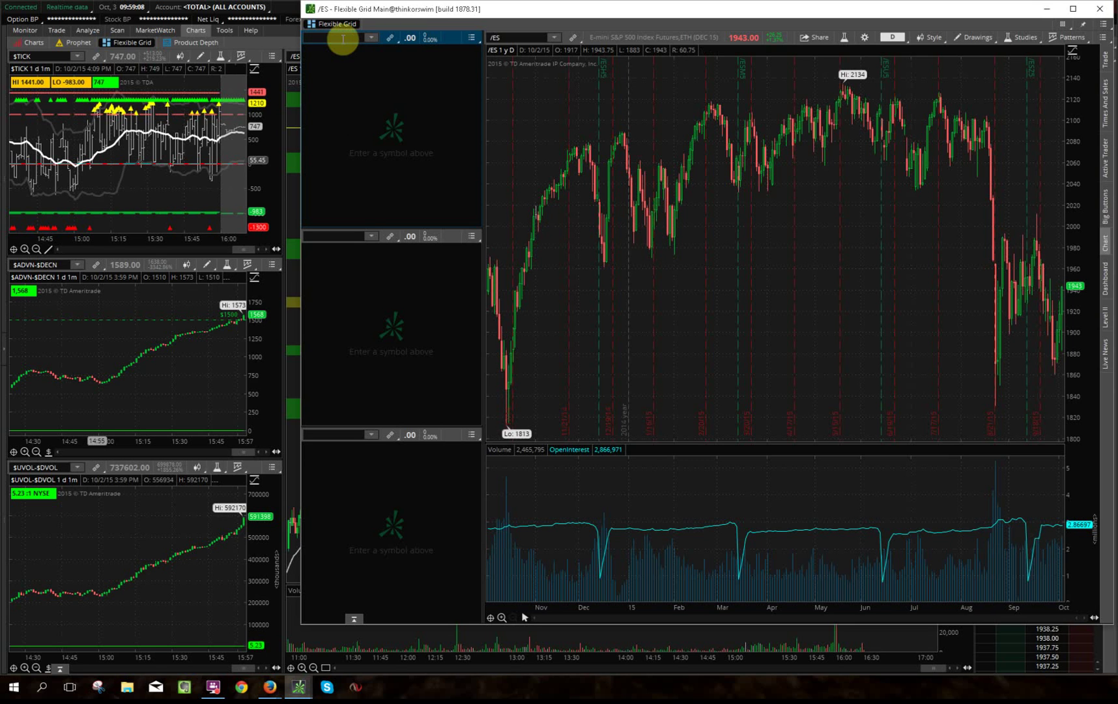
text(s)
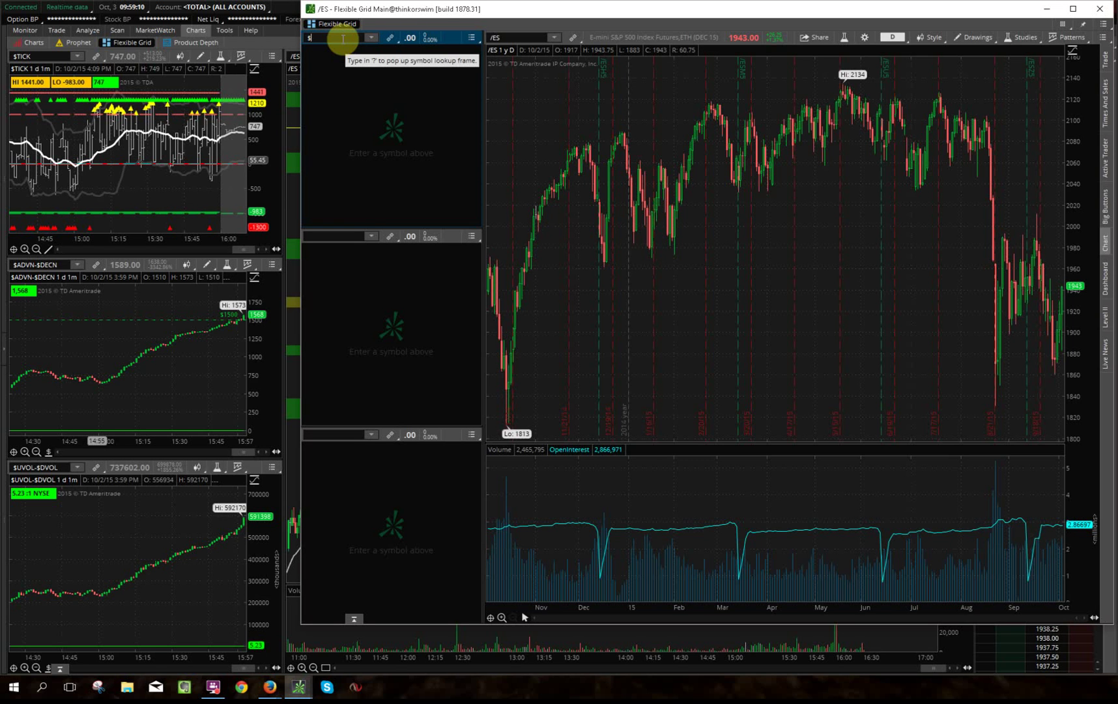
text(TICK)
key(Return)
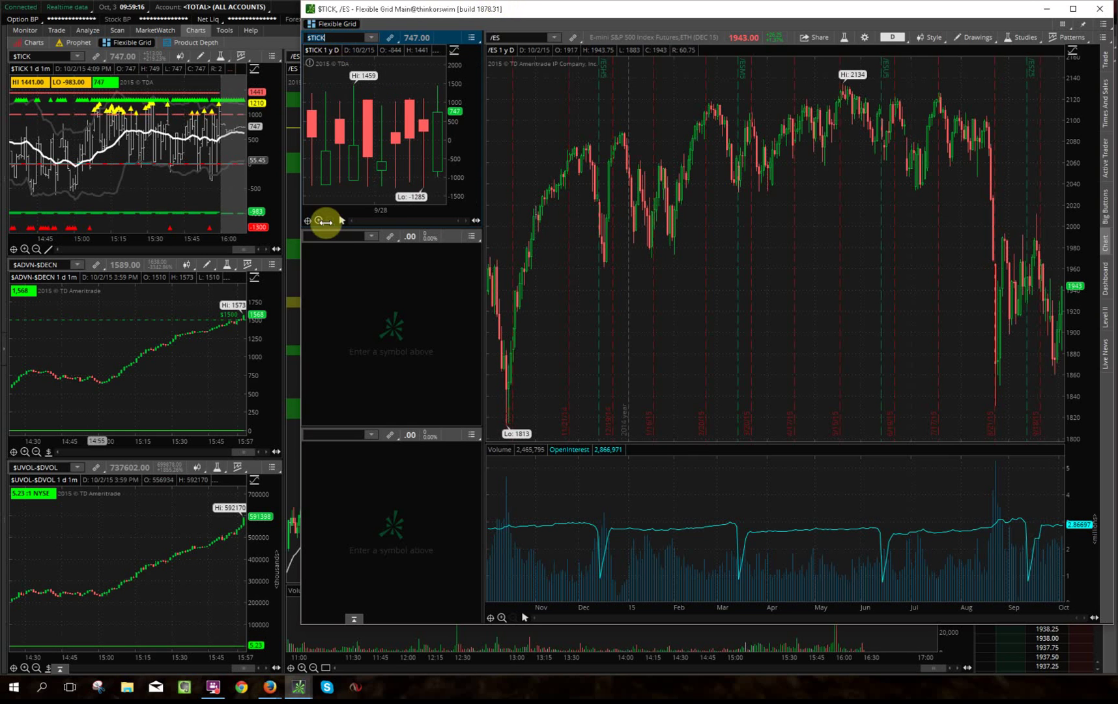
click(326, 234)
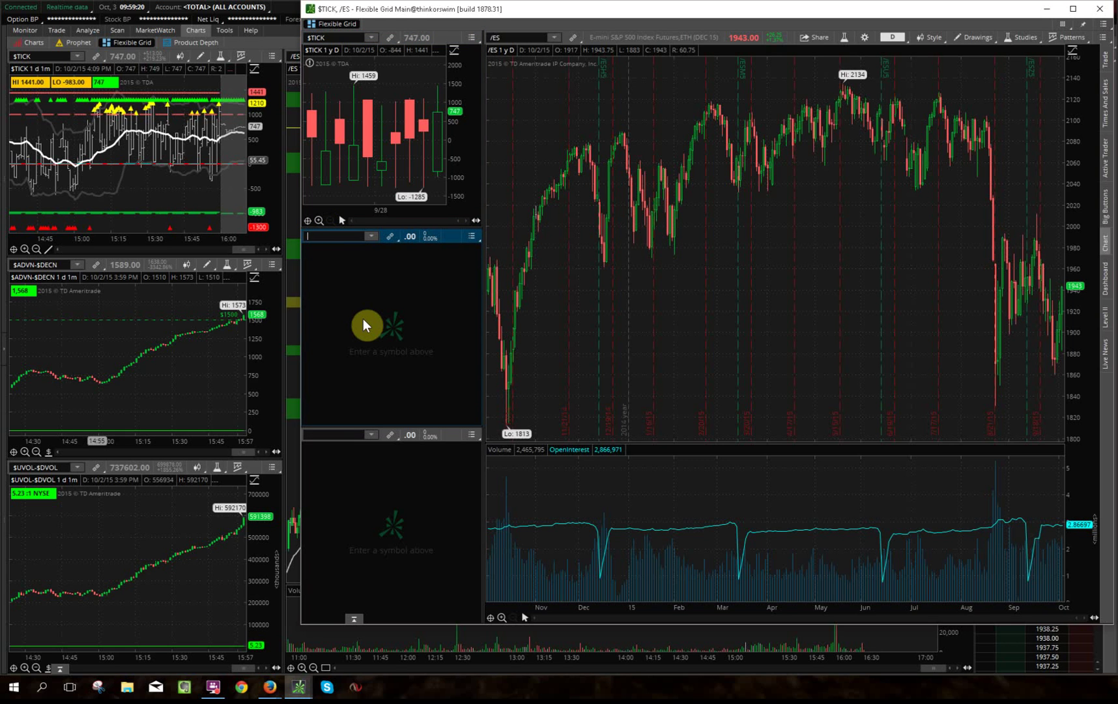
text($AD)
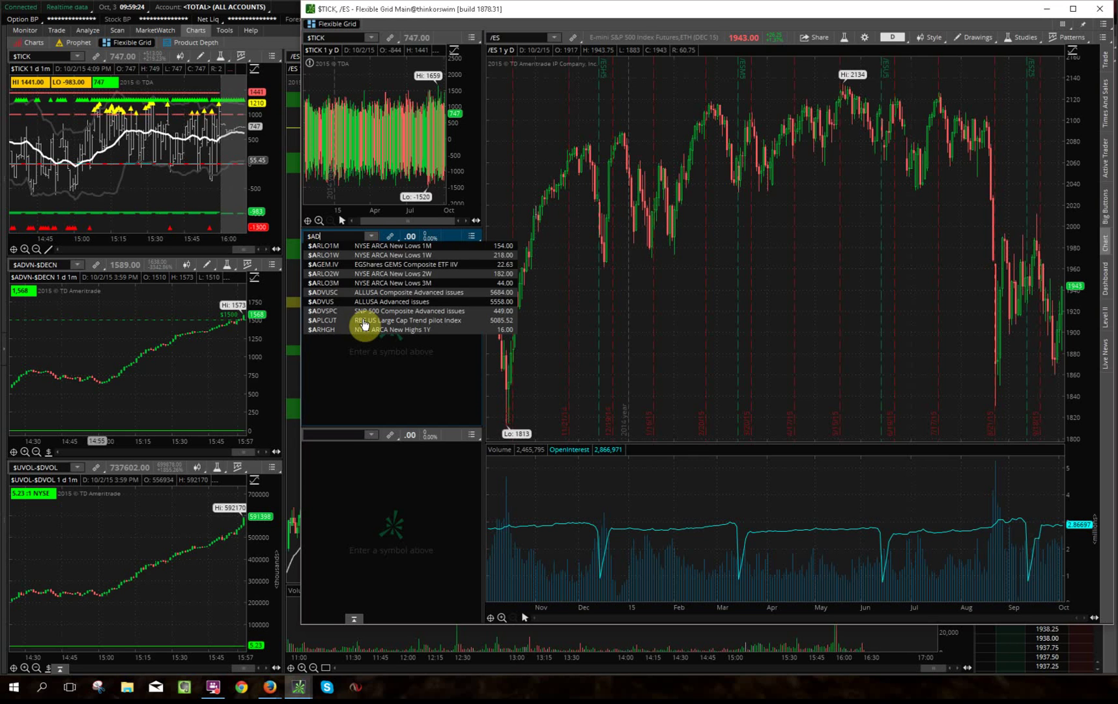
text(VN)
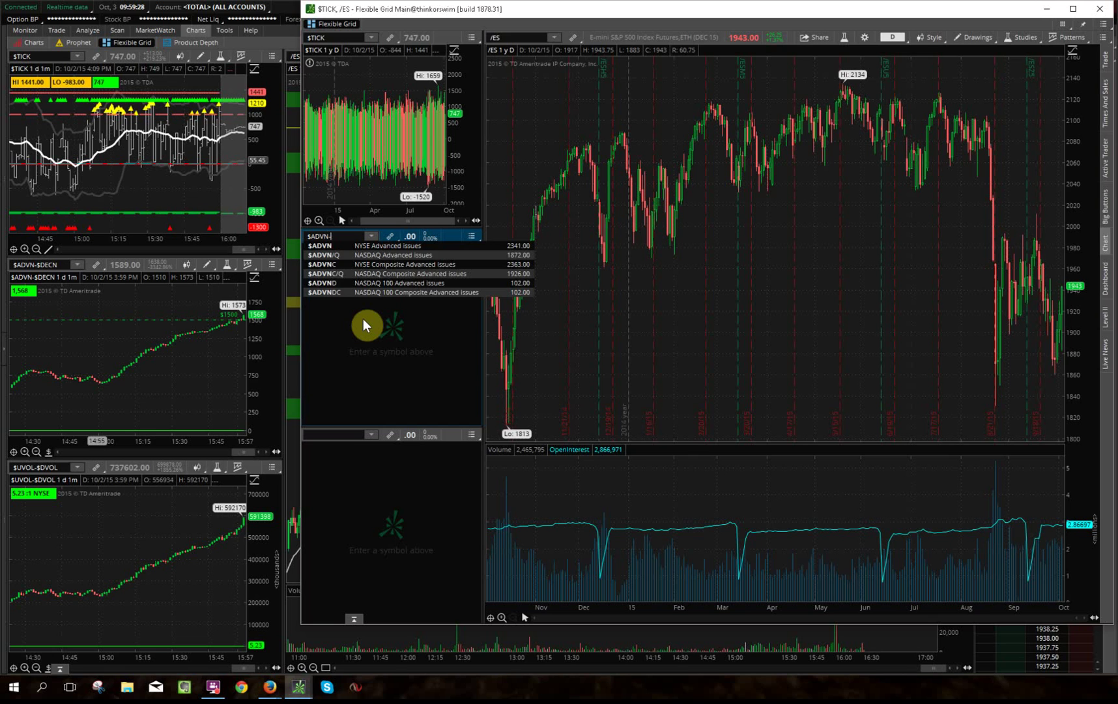
text(-)
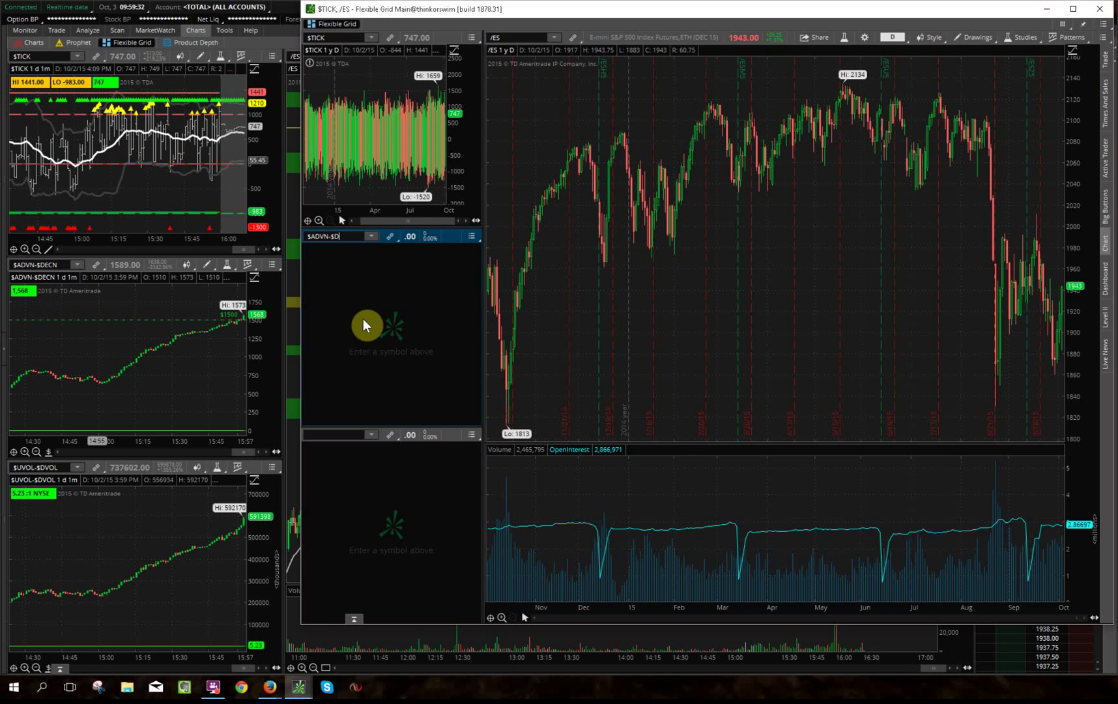
text(CN)
key(Return)
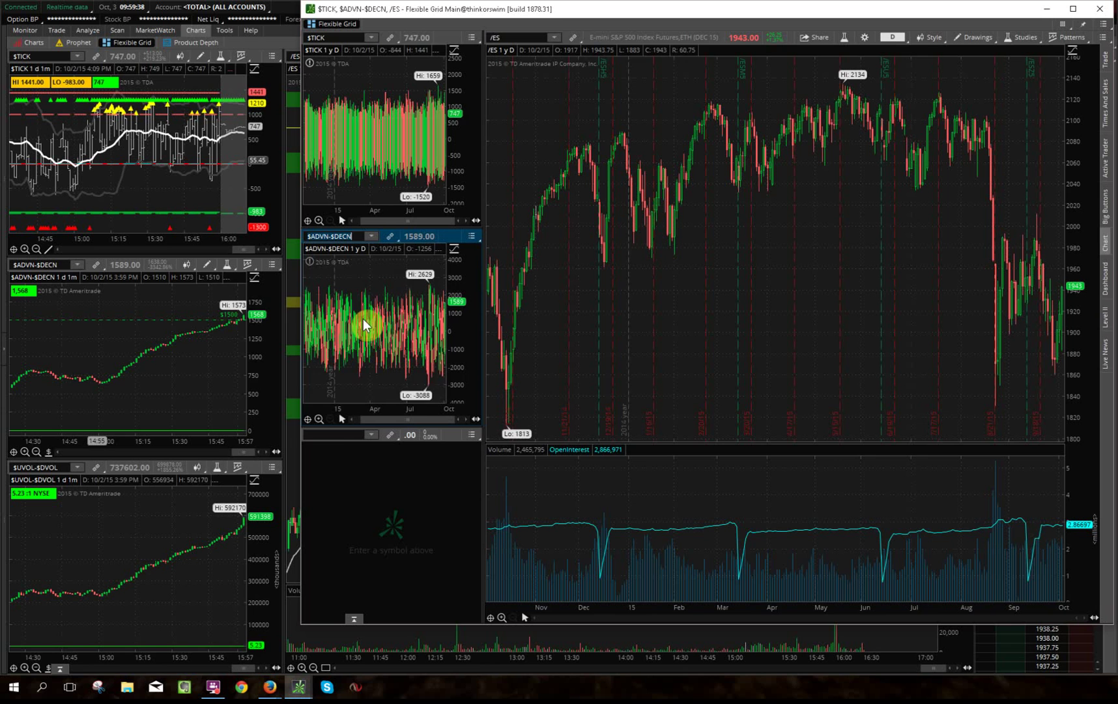
- Load $UVOL-$DVOL into the bottom-left cell and maximize the Flexible Grid window
click(332, 435)
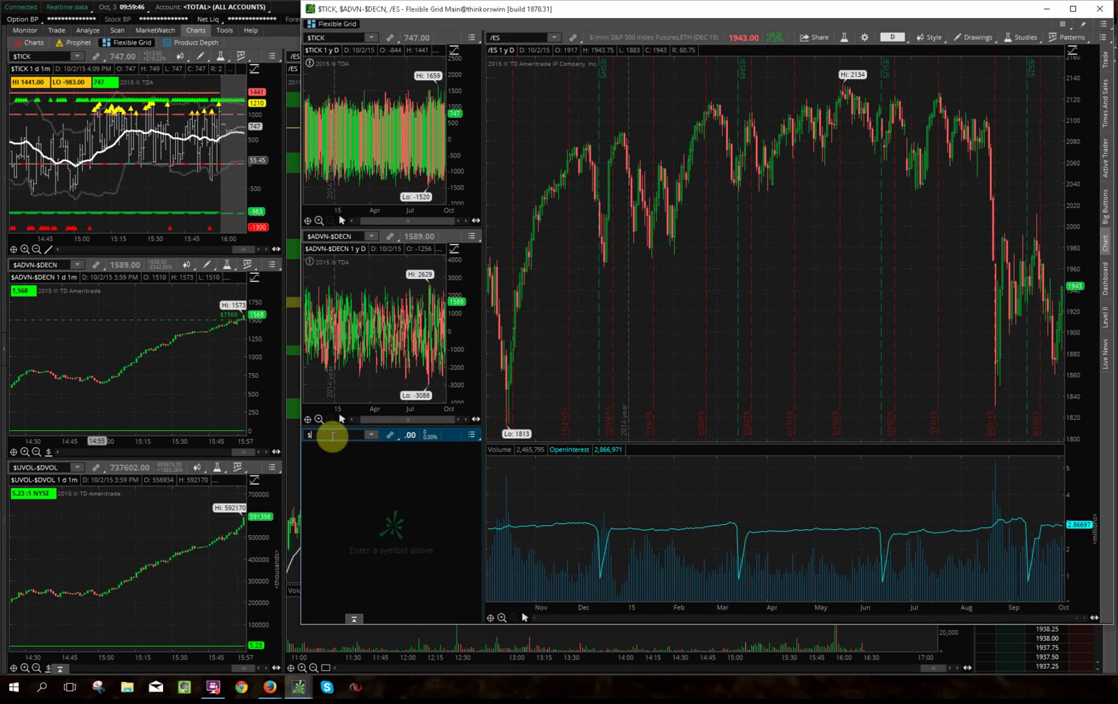
text($UV)
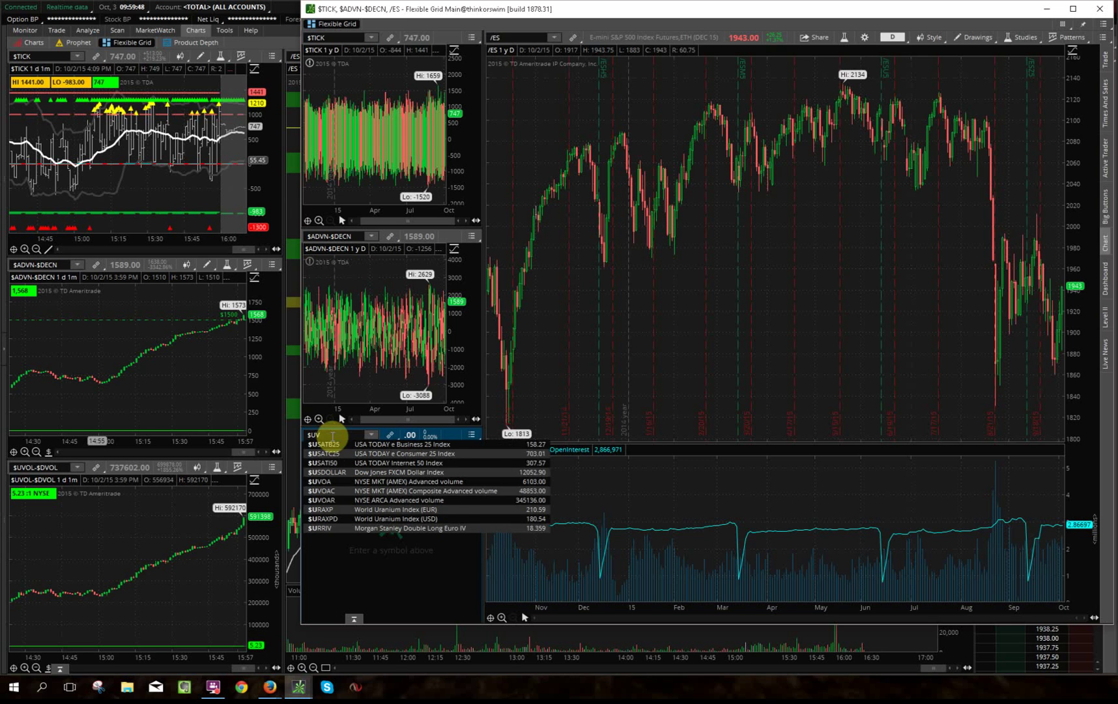
text(OZ)
key(Return)
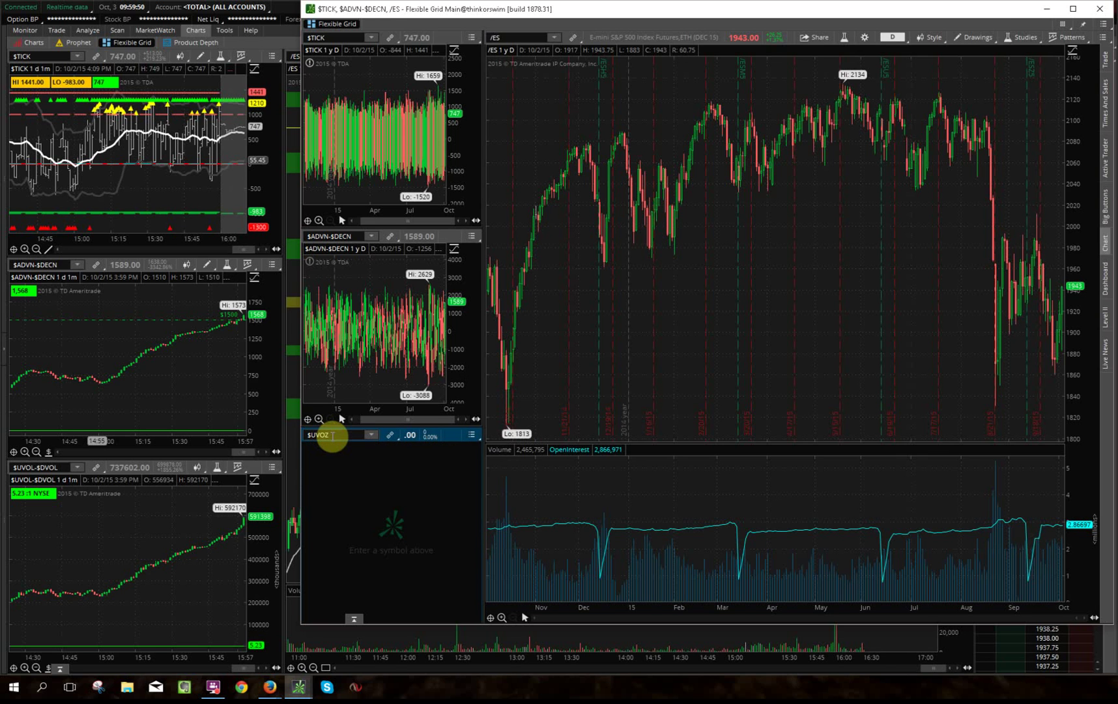
text(L)
key(BackSpace)
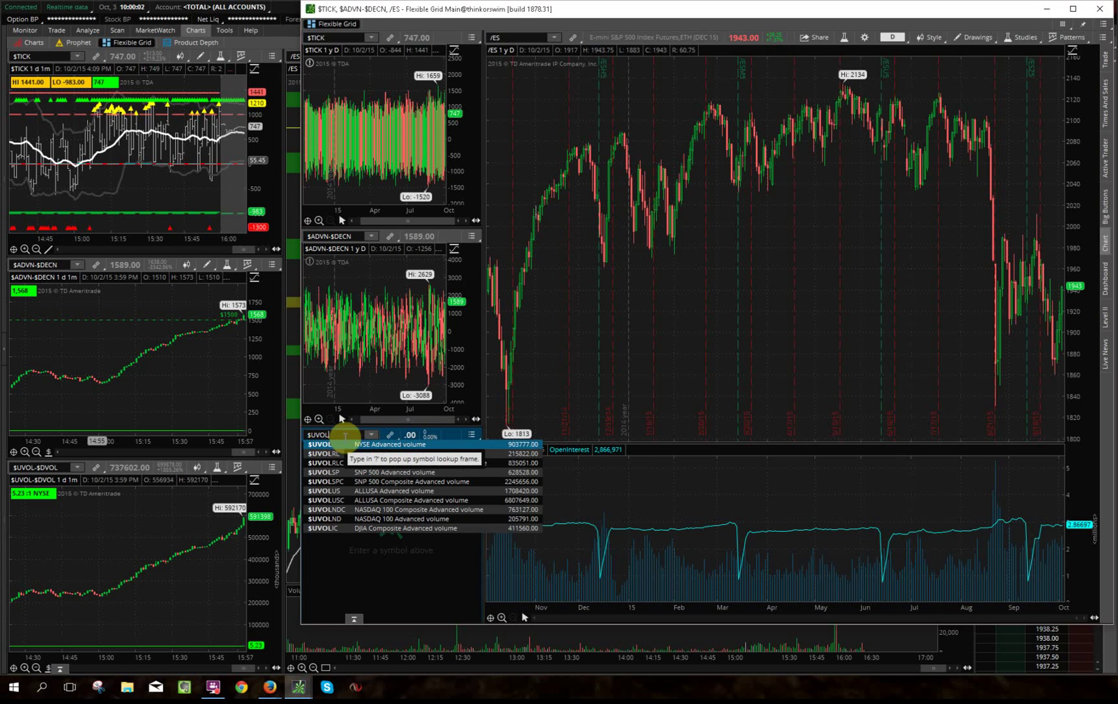
text(-$DVOL)
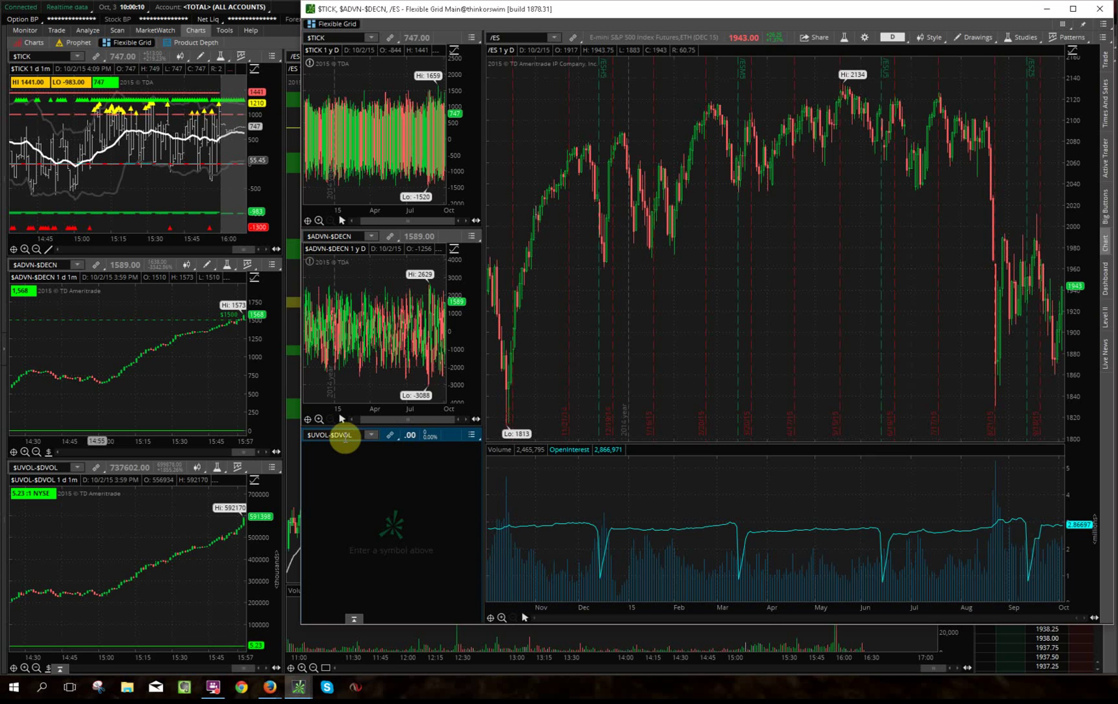
key(Return)
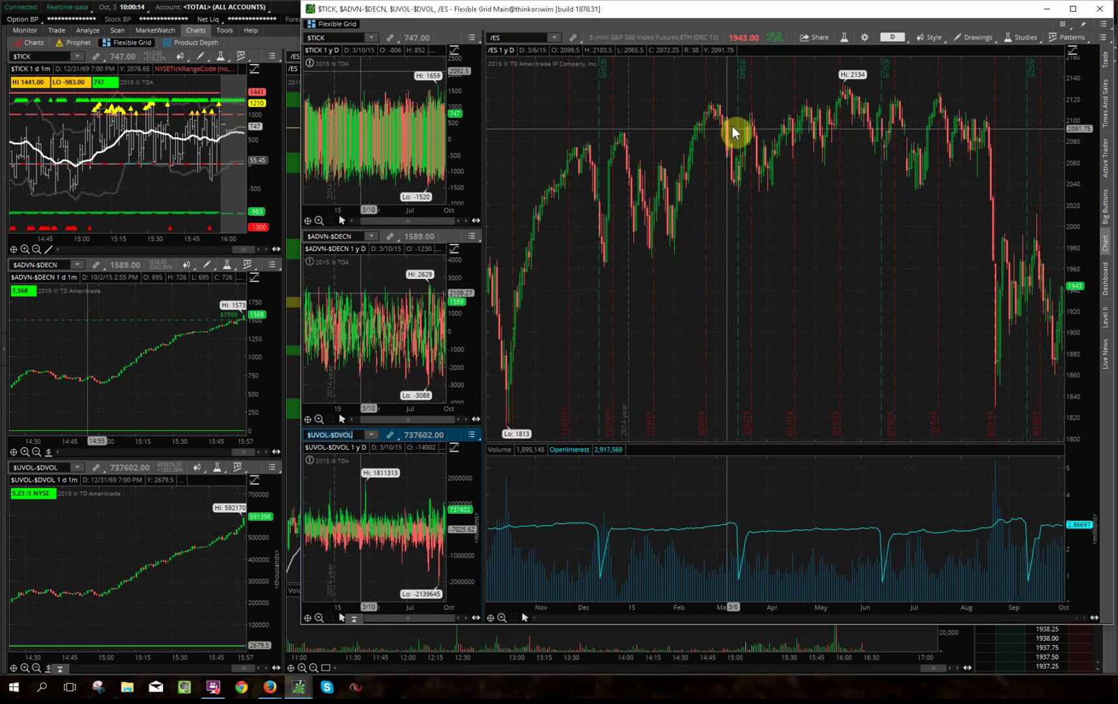
click(1074, 9)
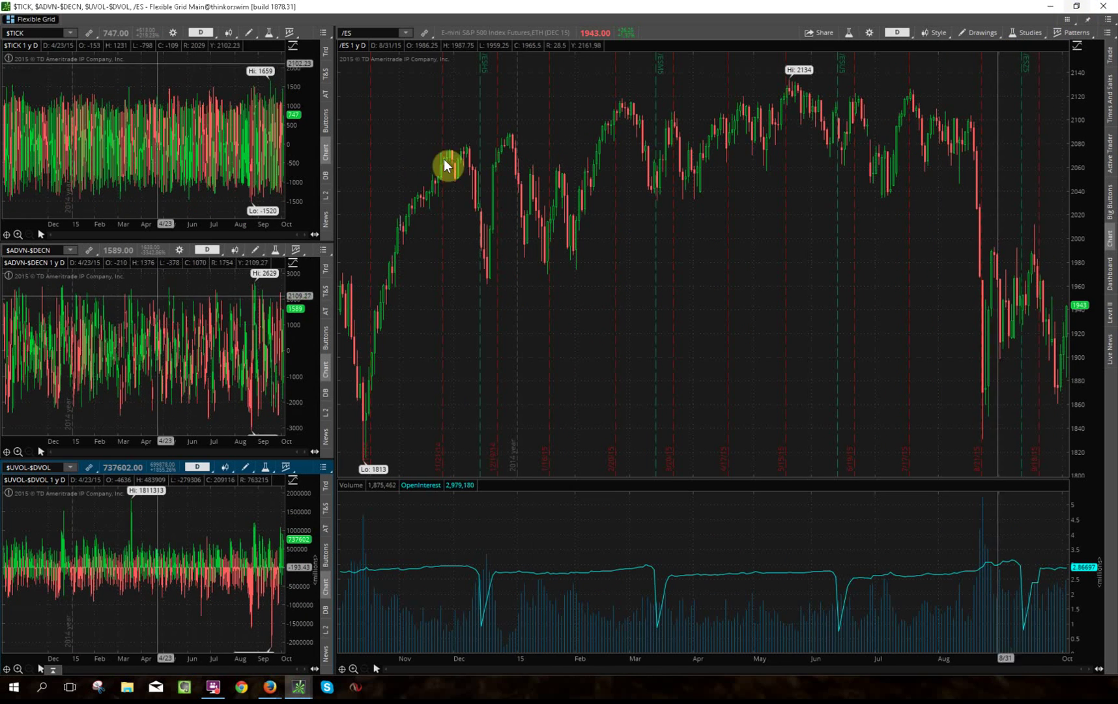
- Switch the $TICK, $ADVN-$DECN and $UVOL-$DVOL charts to 10 D 1m
click(201, 33)
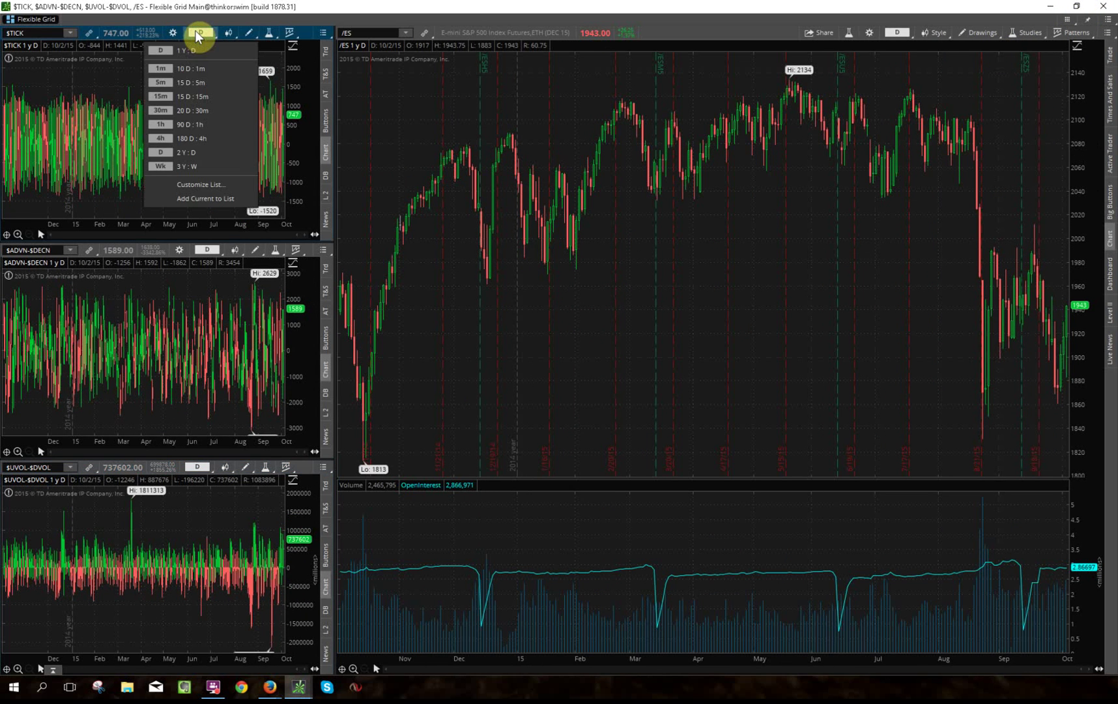
click(202, 70)
click(209, 250)
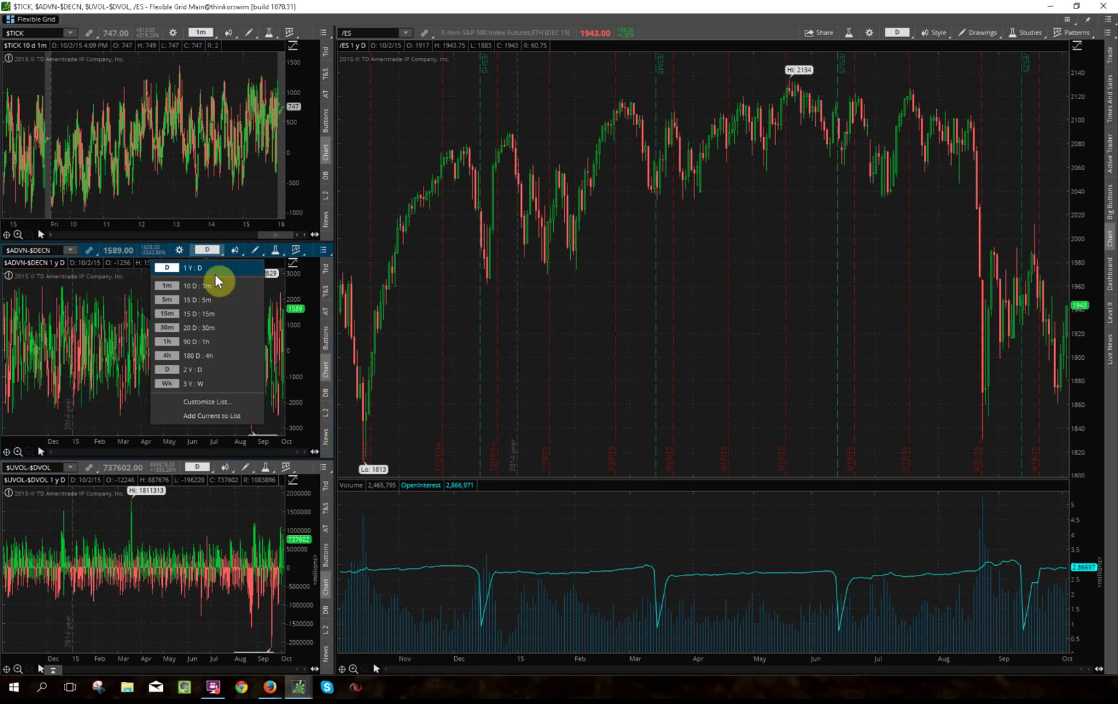
click(216, 286)
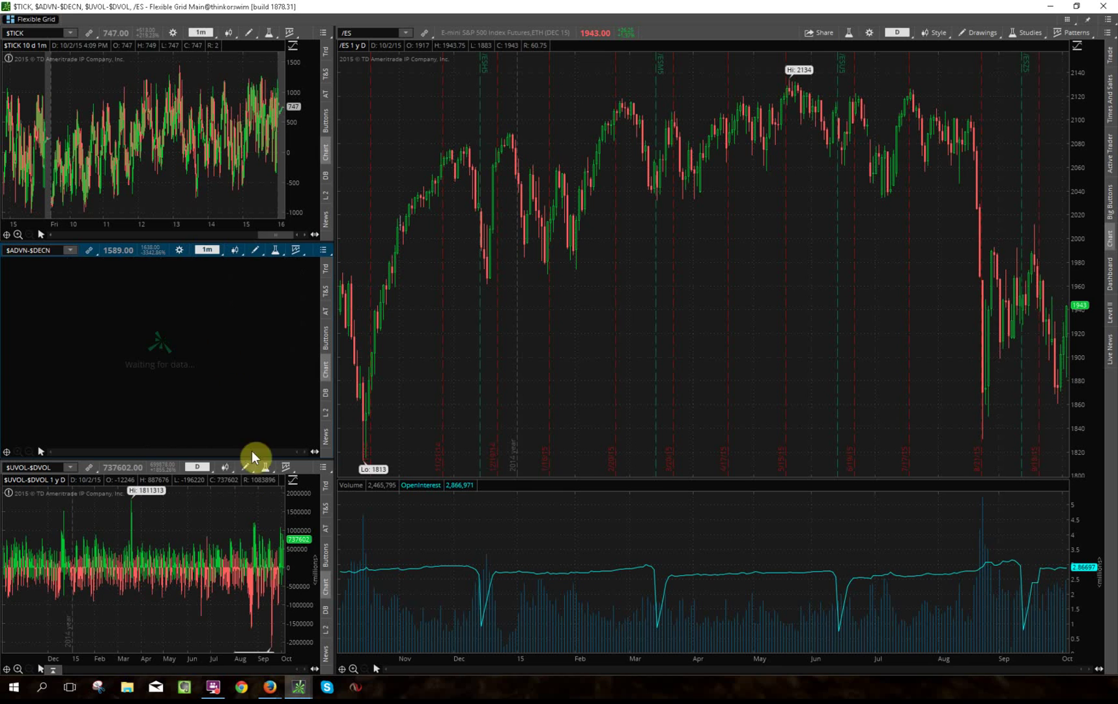
click(200, 468)
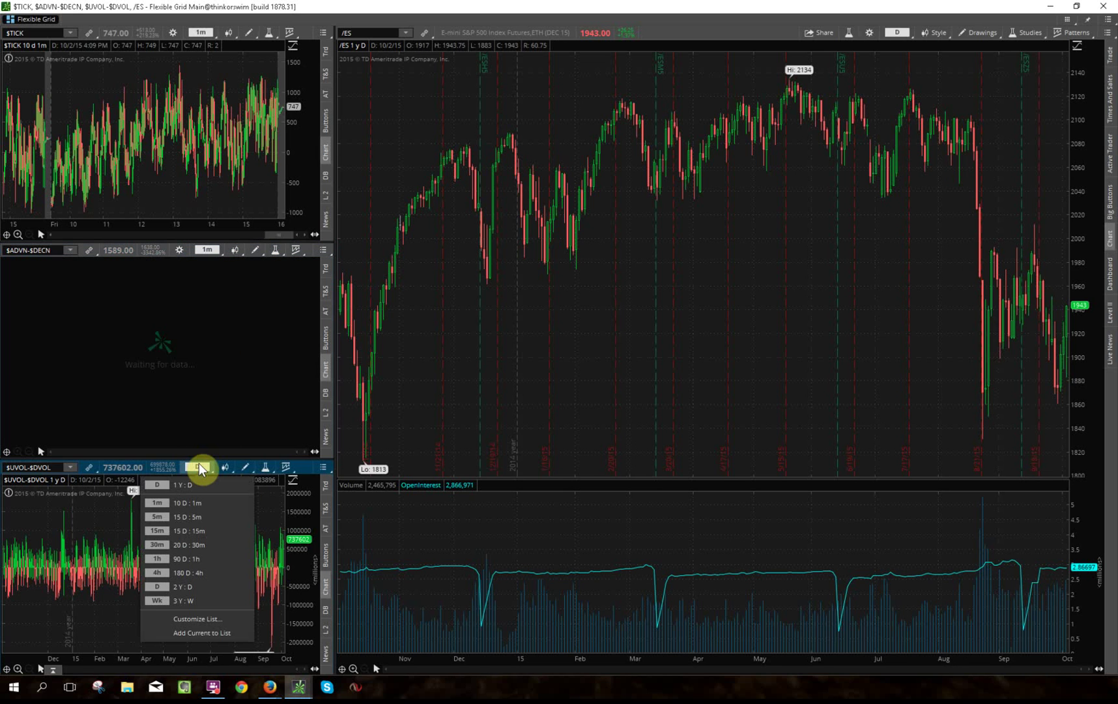
click(195, 510)
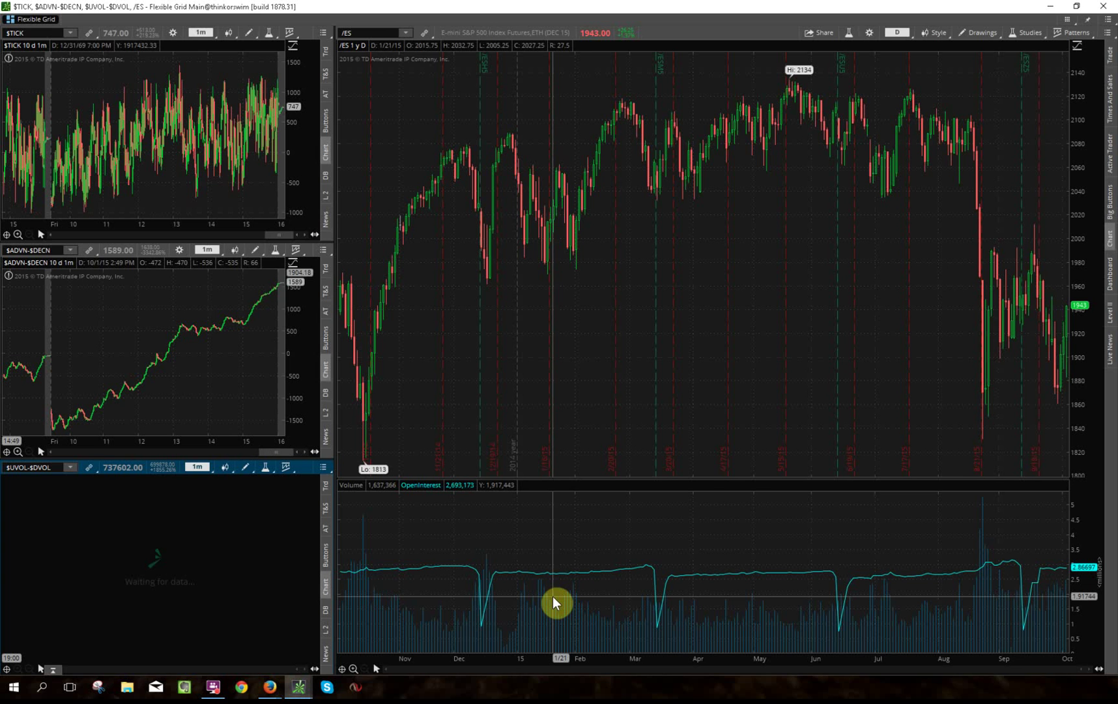
- Set the /ES chart to 10 D 1m and maximize the Flexible Grid window
double_click(627, 8)
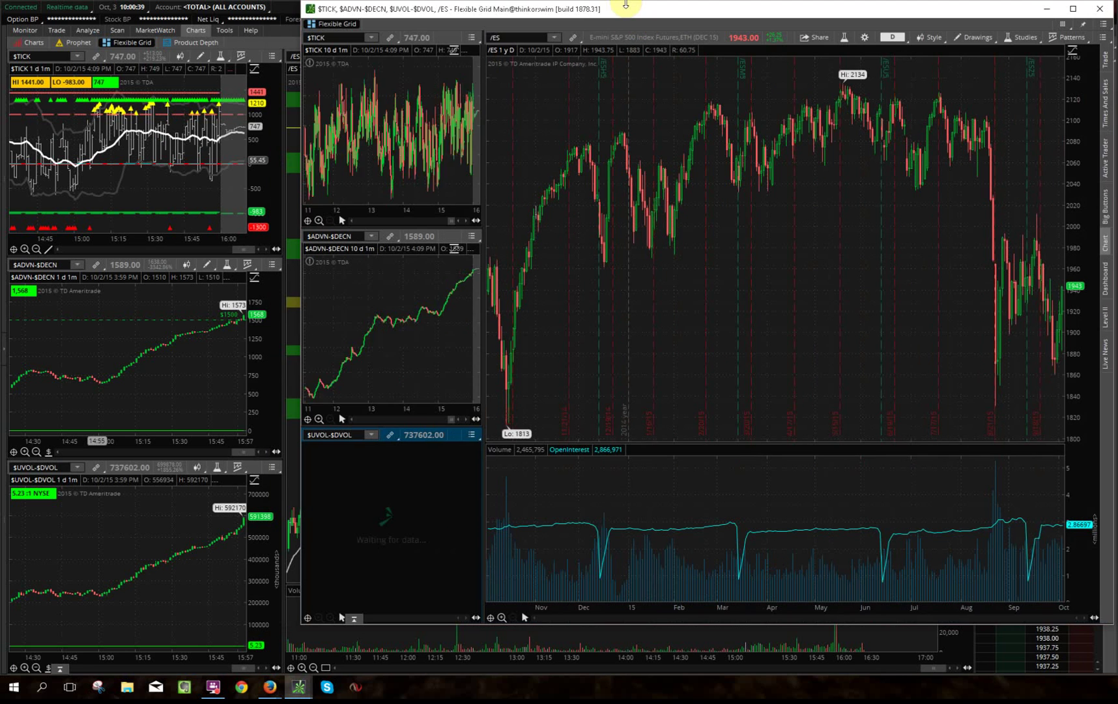
click(890, 37)
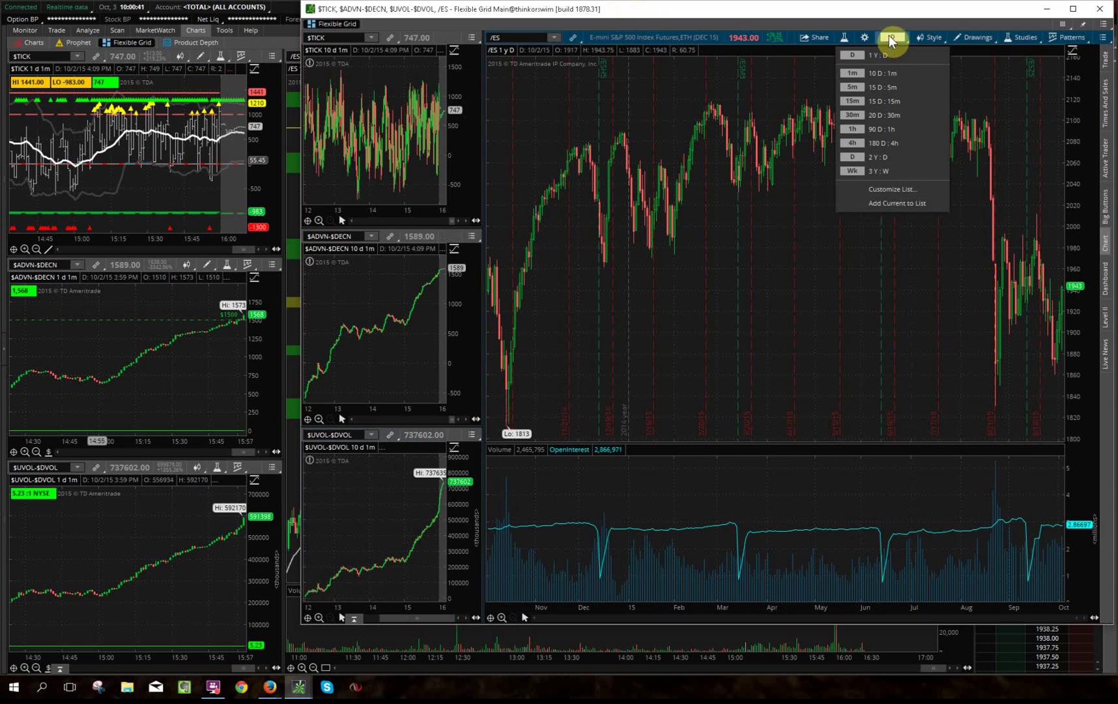
click(884, 68)
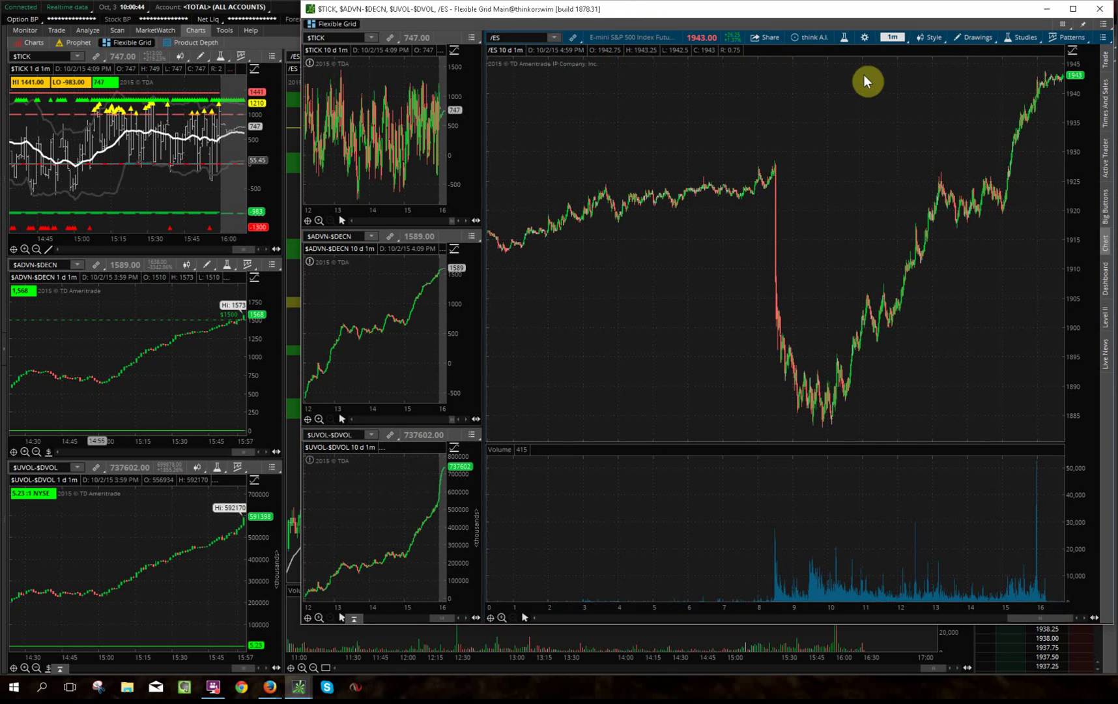
double_click(645, 8)
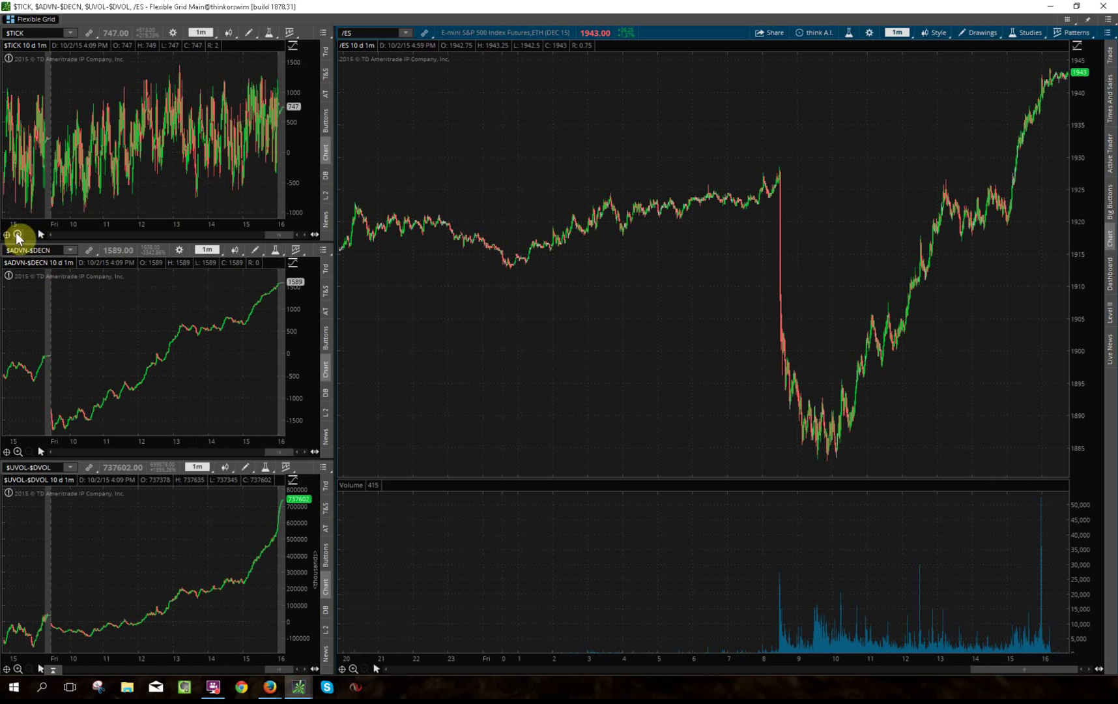
- Zoom the $TICK, $ADVN-$DECN and $UVOL-$DVOL charts in to show only 12:30–16:00
click(18, 234)
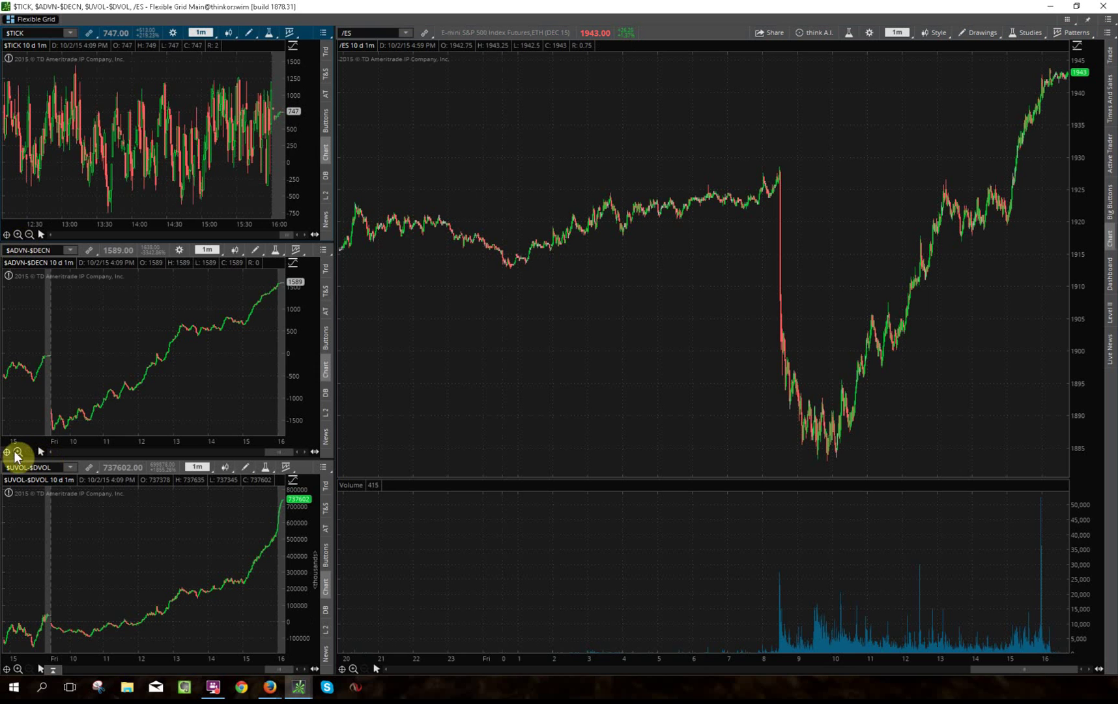
click(18, 452)
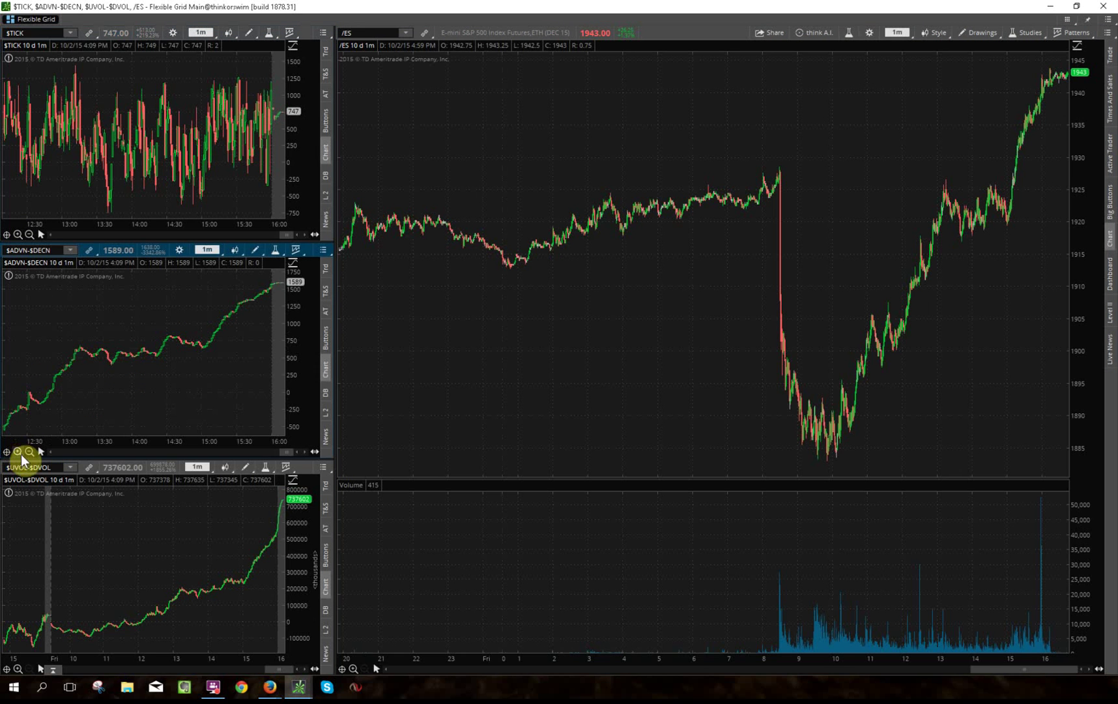
click(18, 669)
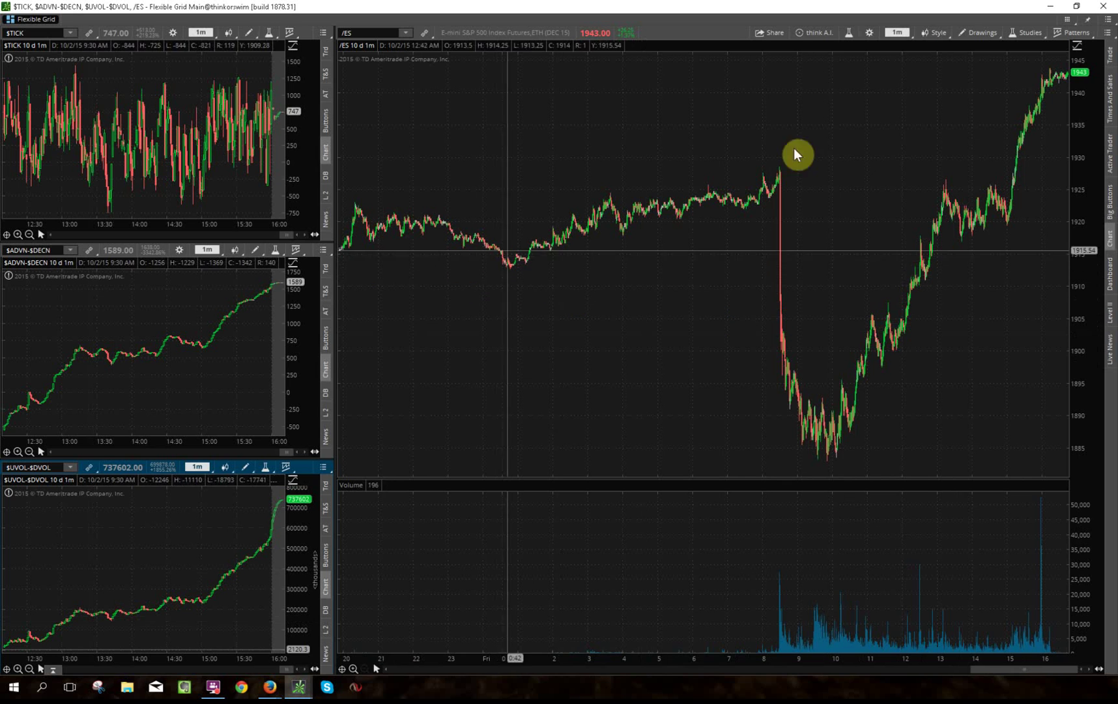
- Turn on Synchronize: Crosshair position in the chart Settings General tab and confirm with OK
click(938, 32)
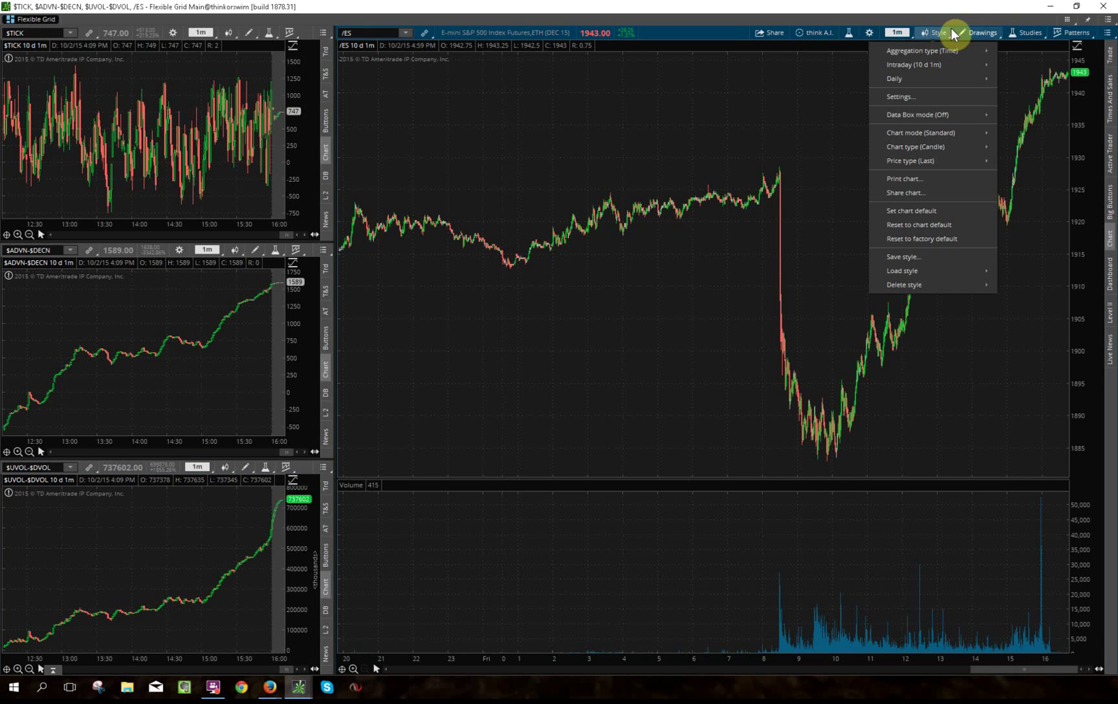
click(937, 32)
click(938, 32)
click(926, 99)
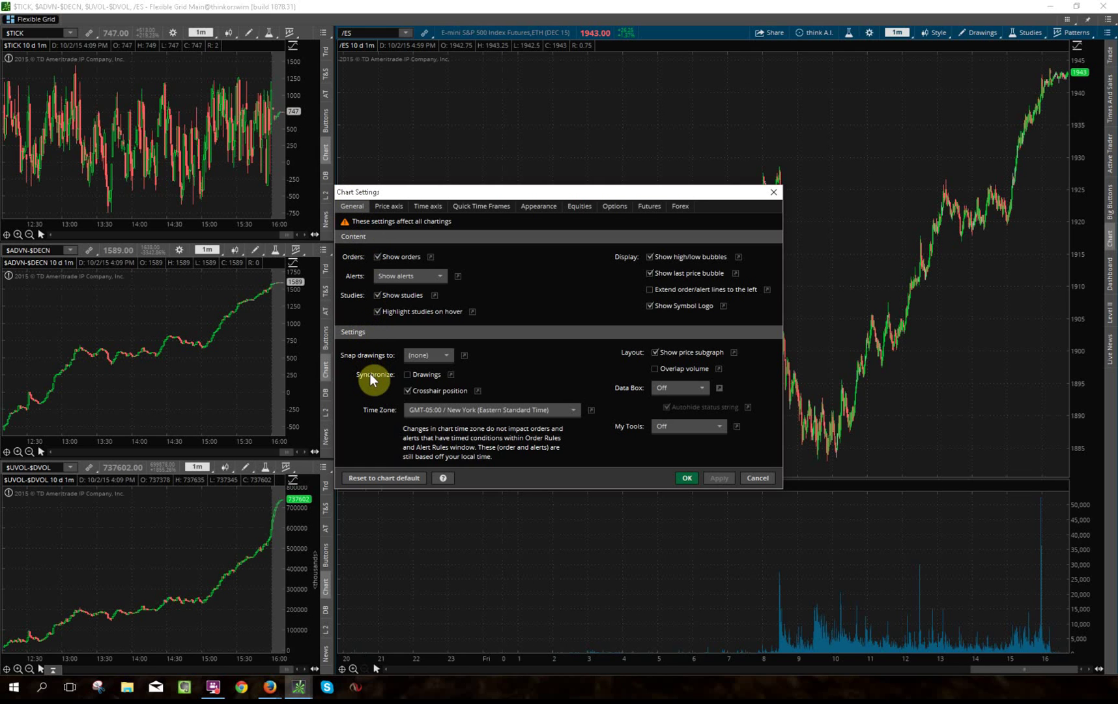
click(416, 392)
click(406, 391)
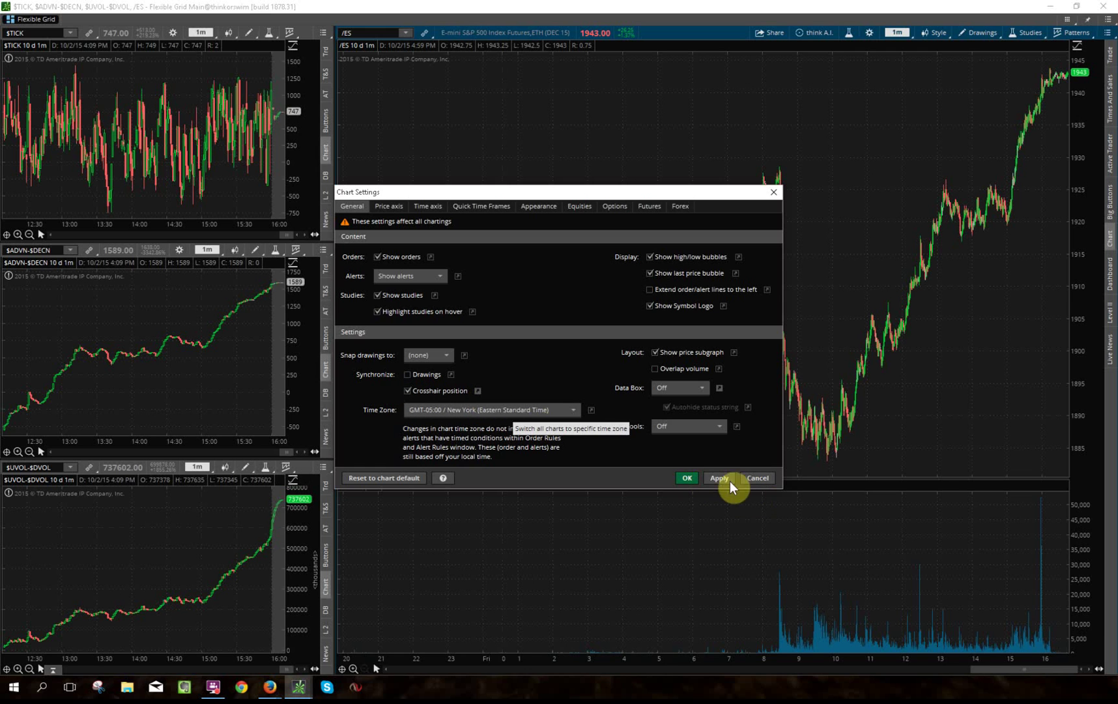
click(688, 478)
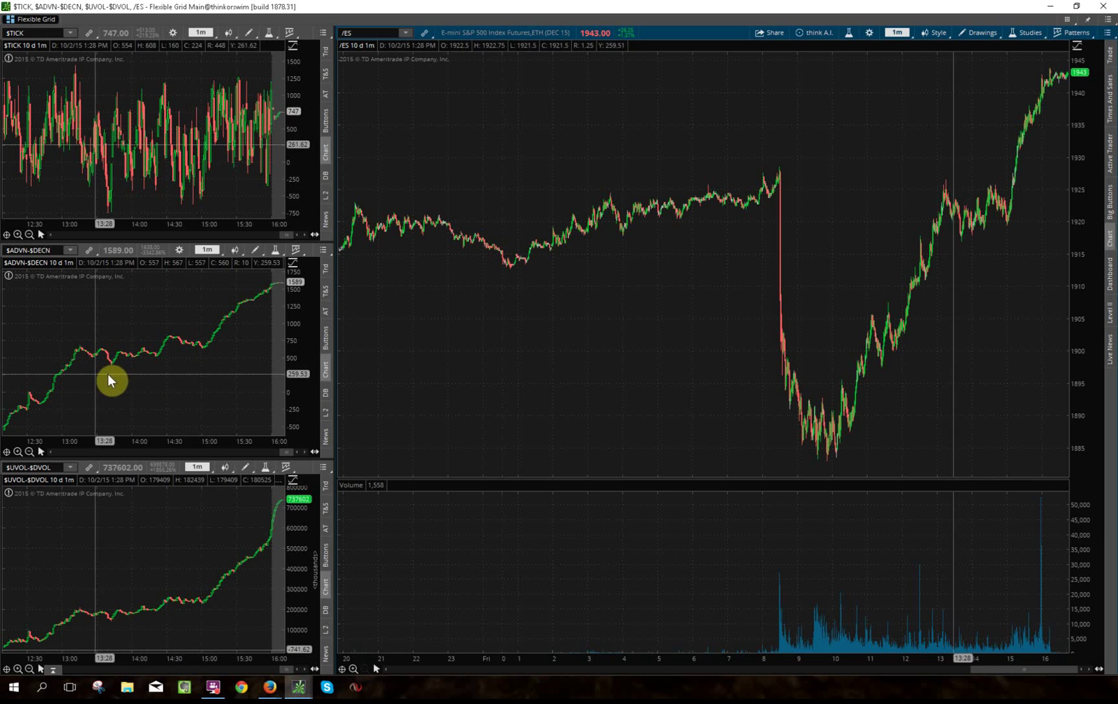
click(941, 34)
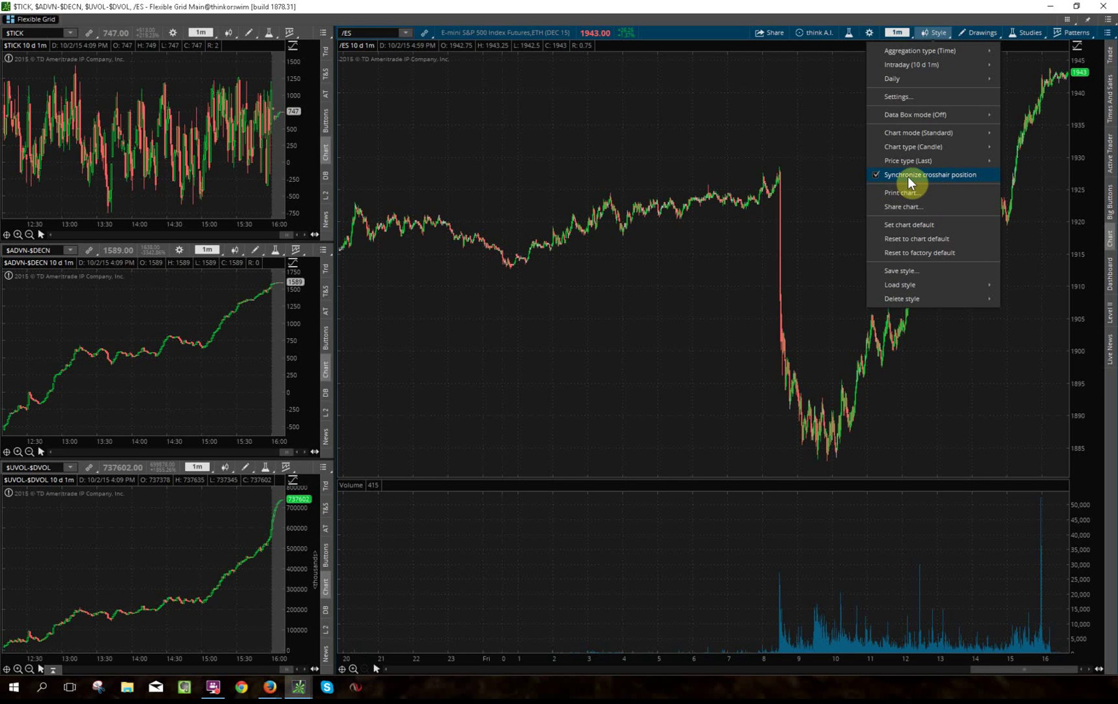
- Check Synchronize crosshair position in the /ES Style menu, then zoom /ES to Friday's 8:00–16:45 session
click(784, 277)
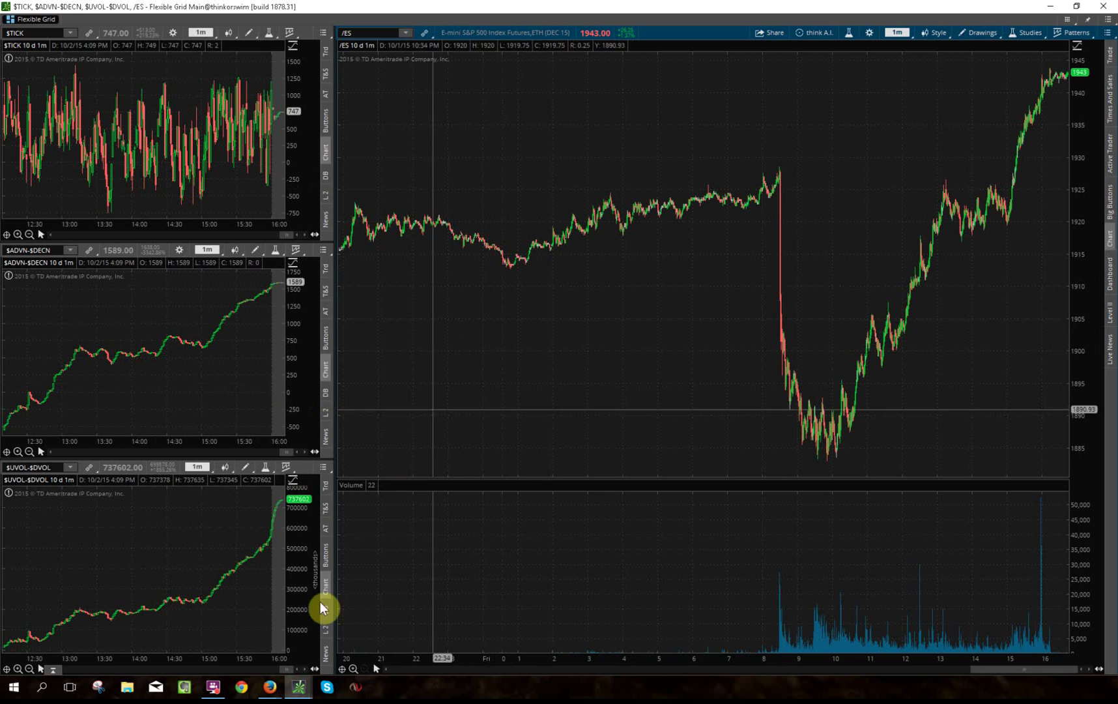
click(935, 32)
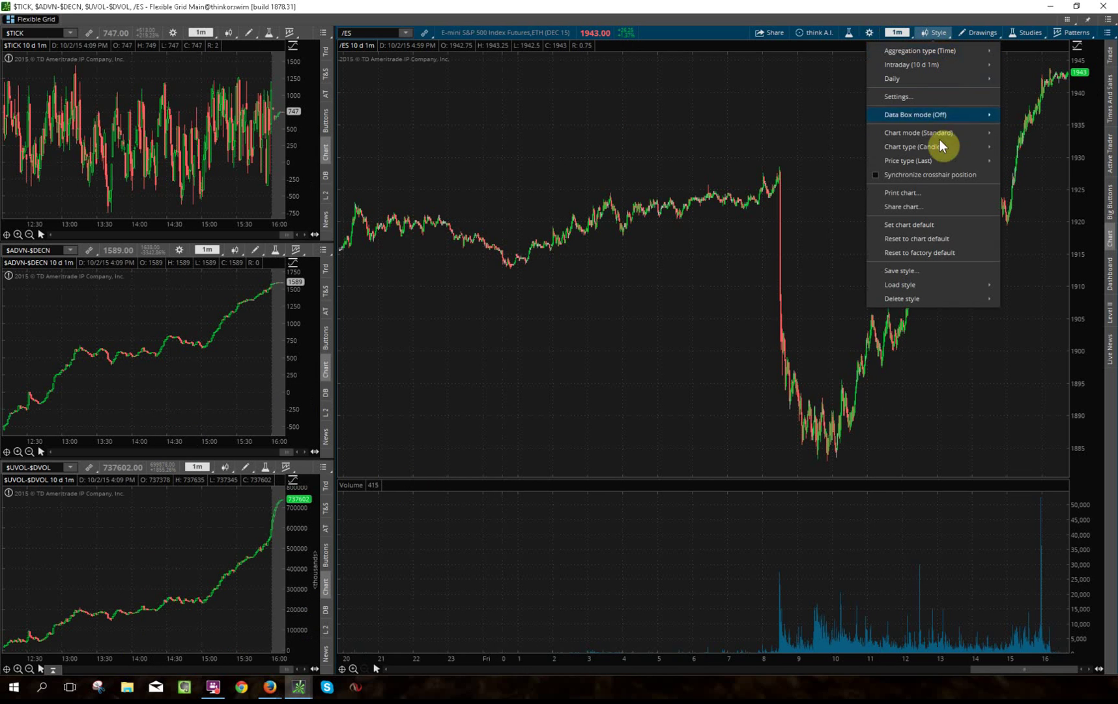
click(932, 176)
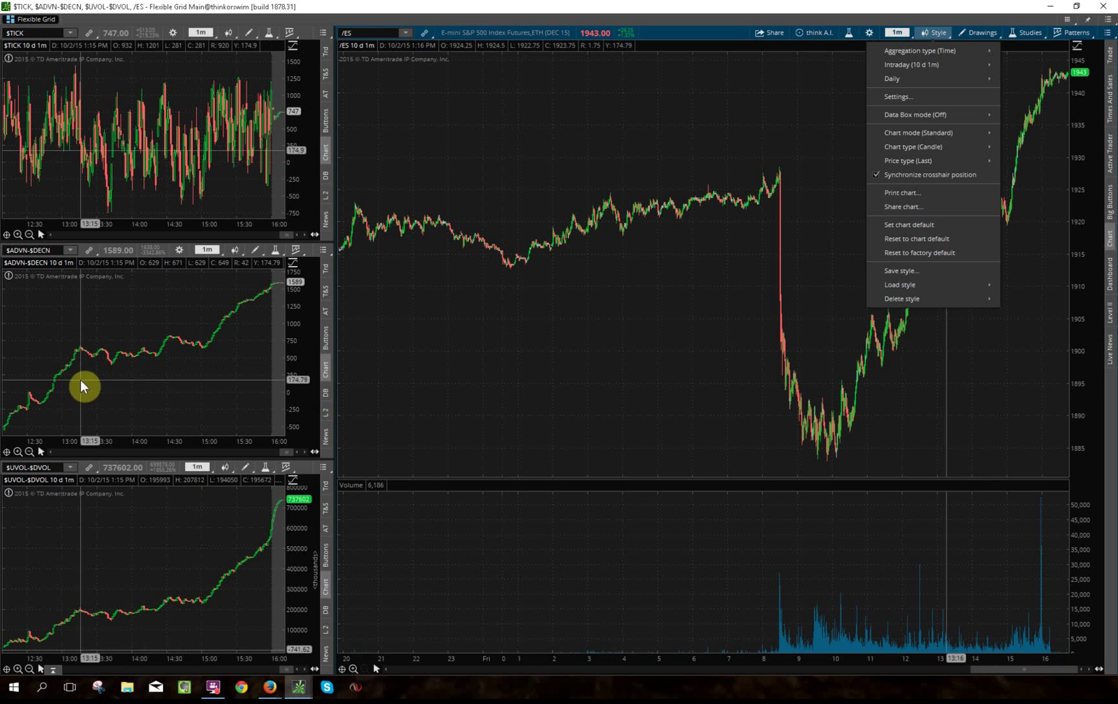
click(929, 425)
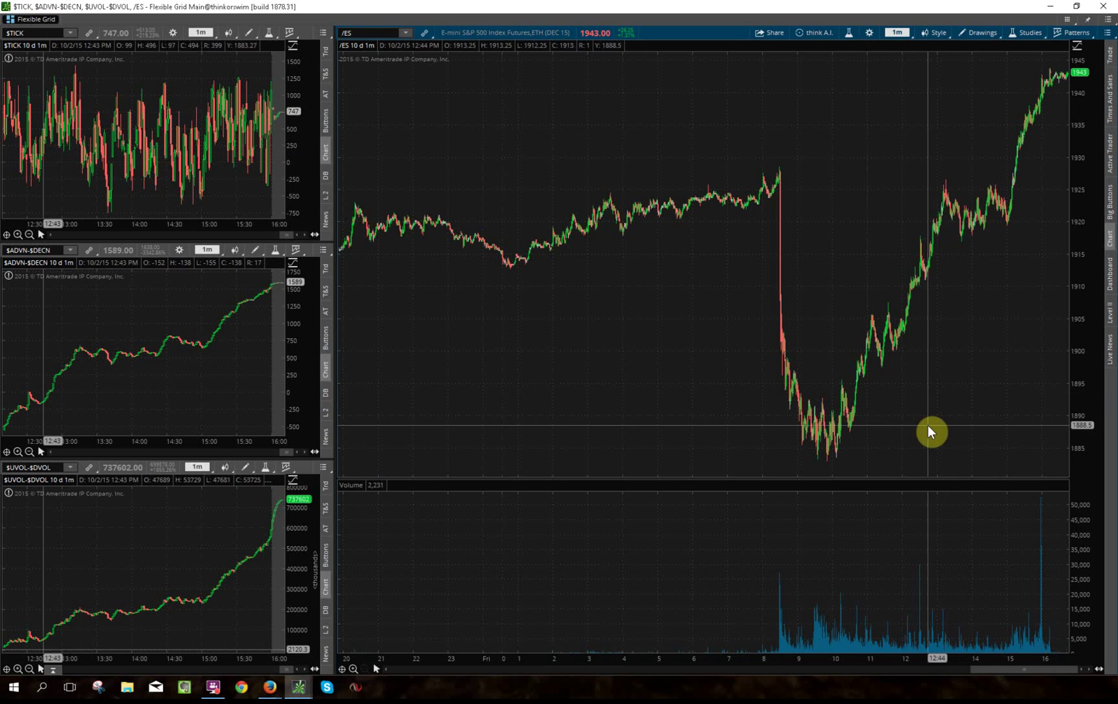
drag(1023, 426, 756, 423)
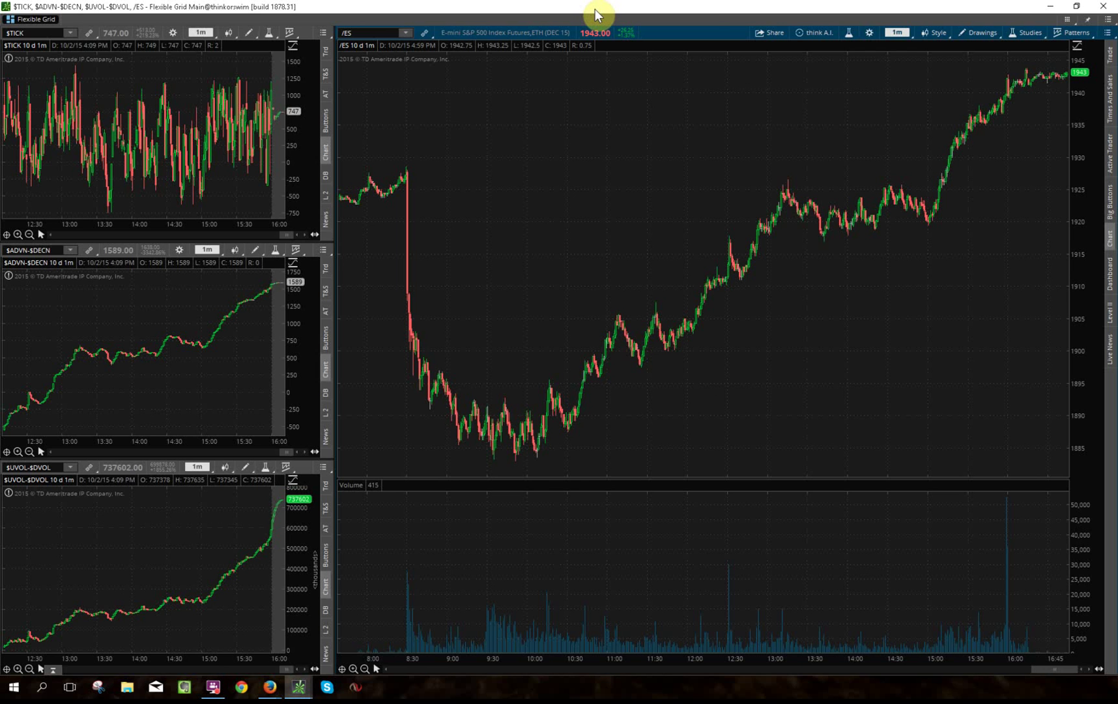
click(1050, 7)
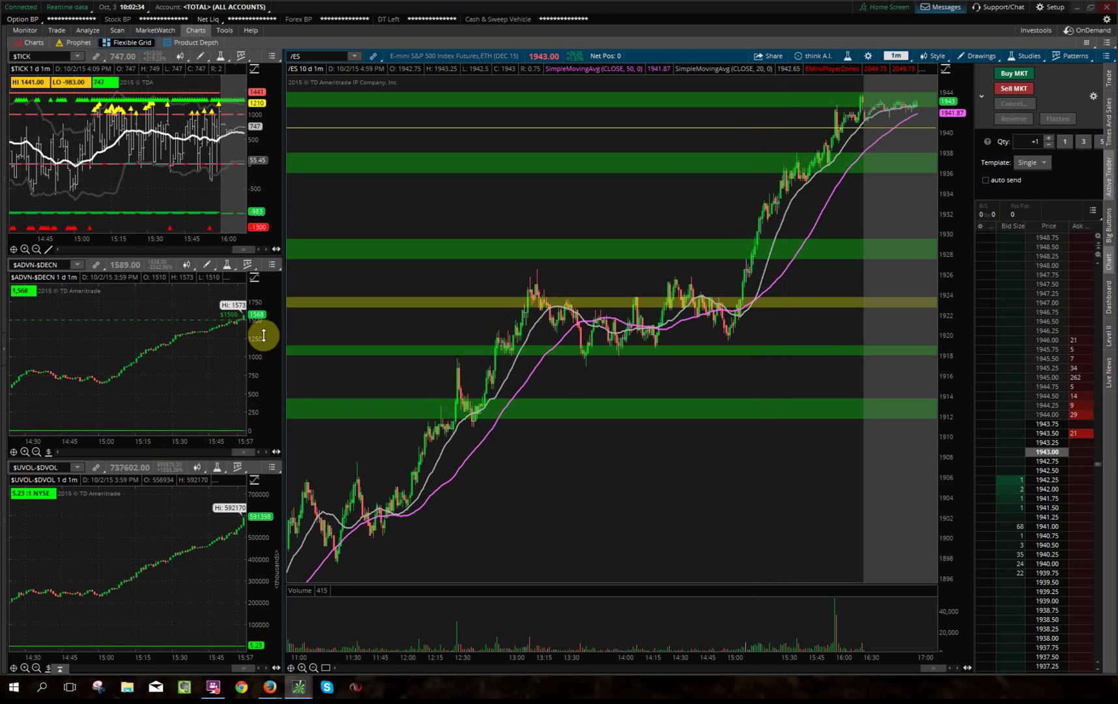
- Stretch the $ADVN-$DECN price scale to -2000–4000 and rescale the $UVOL-$DVOL and $TICK axes
drag(264, 335, 252, 419)
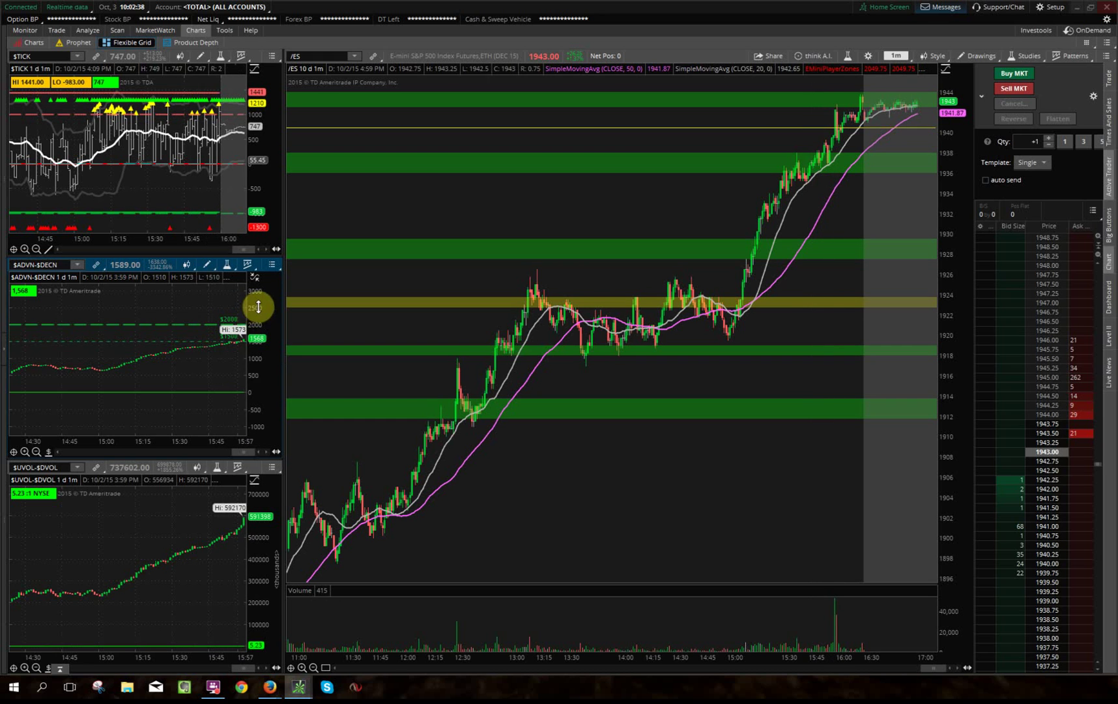
drag(258, 306, 257, 346)
drag(257, 517, 271, 559)
drag(250, 105, 249, 120)
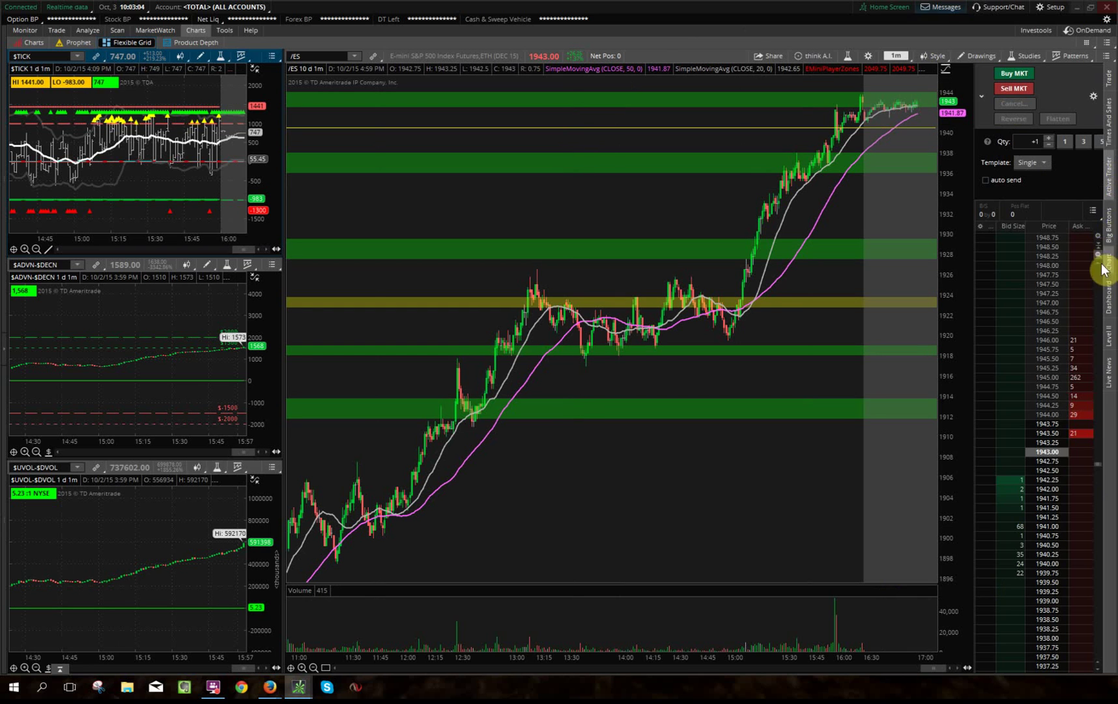
click(1111, 177)
click(1111, 177)
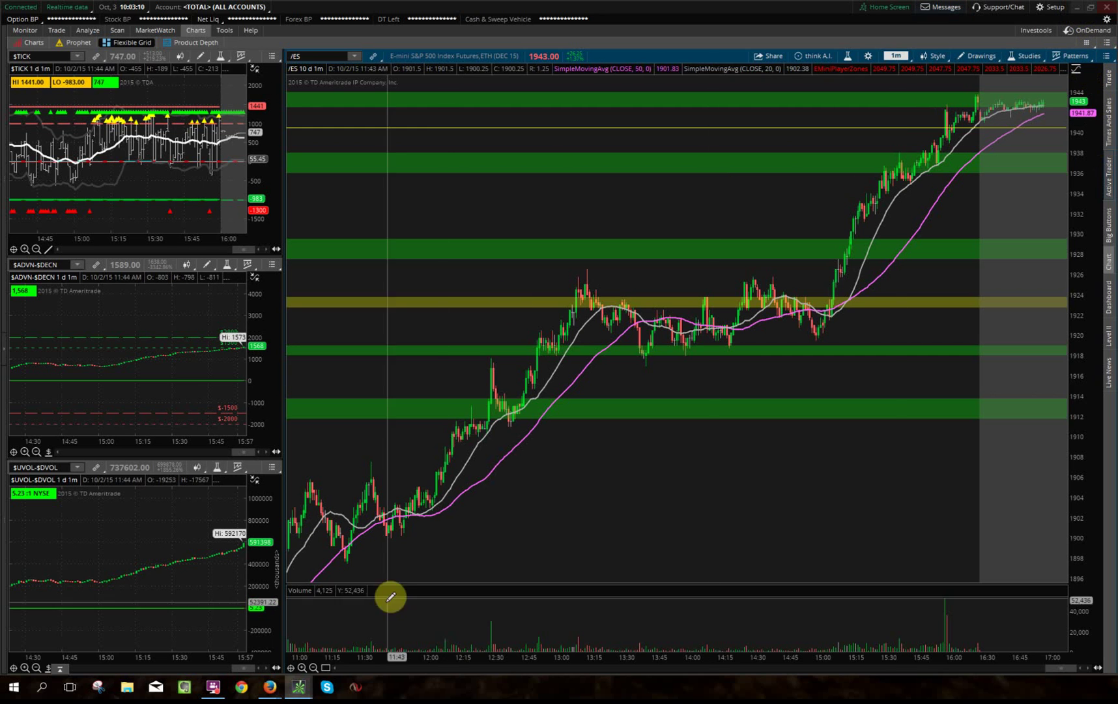
mouse_move(299, 684)
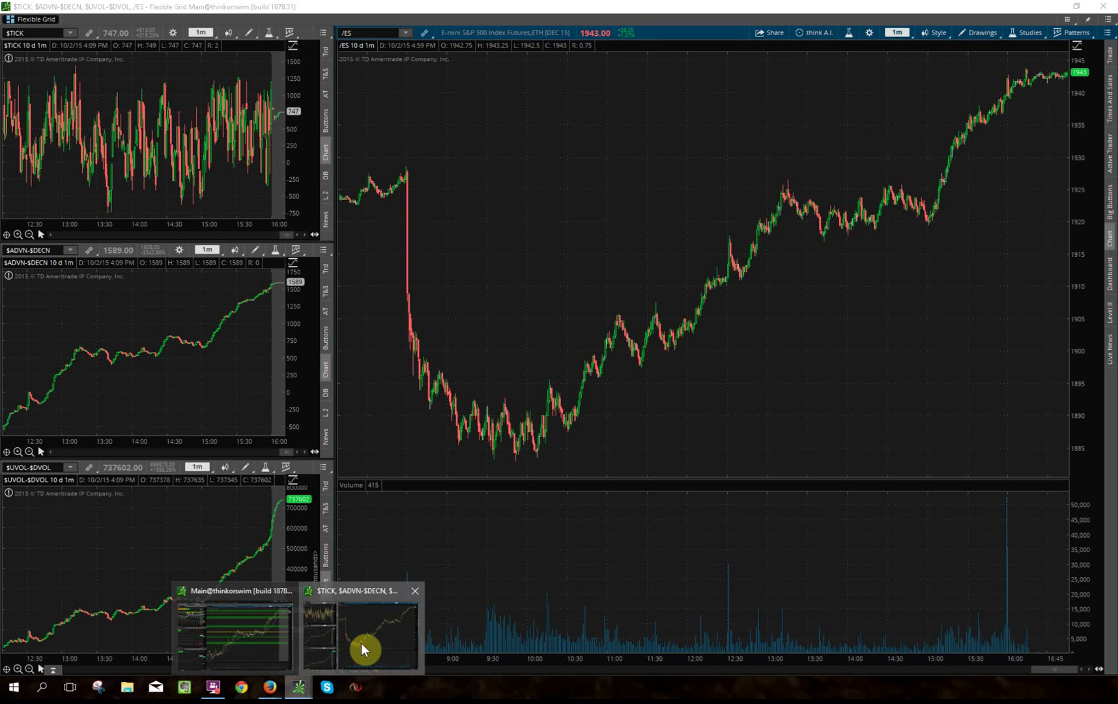
click(361, 642)
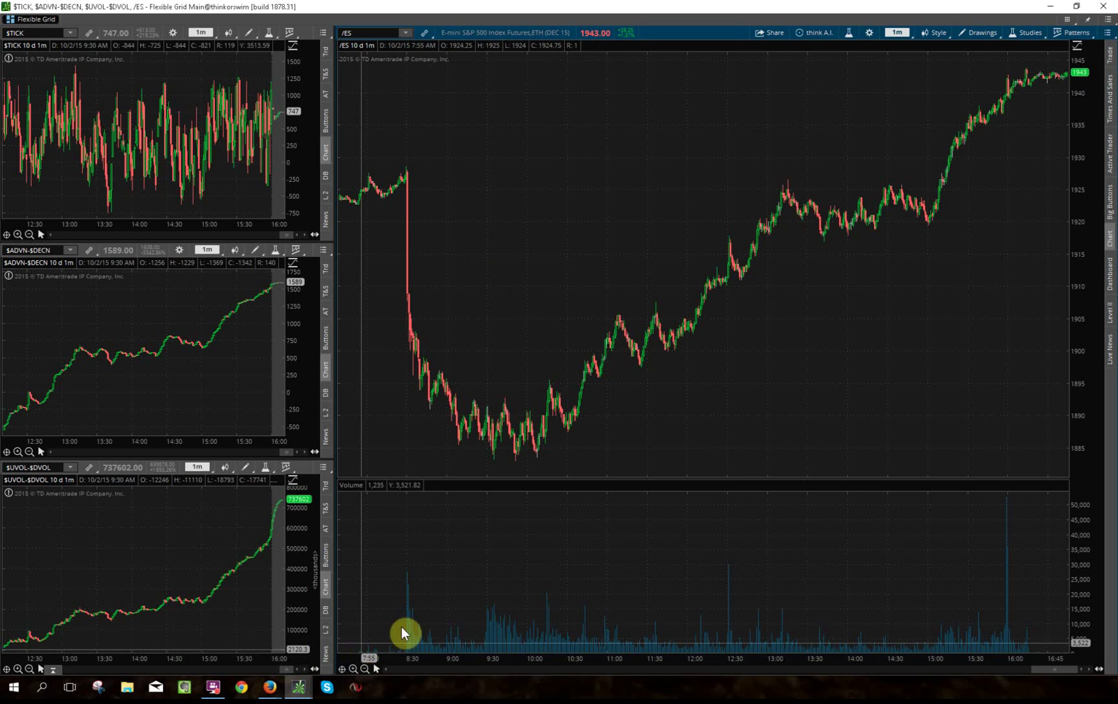
click(1111, 160)
click(1112, 160)
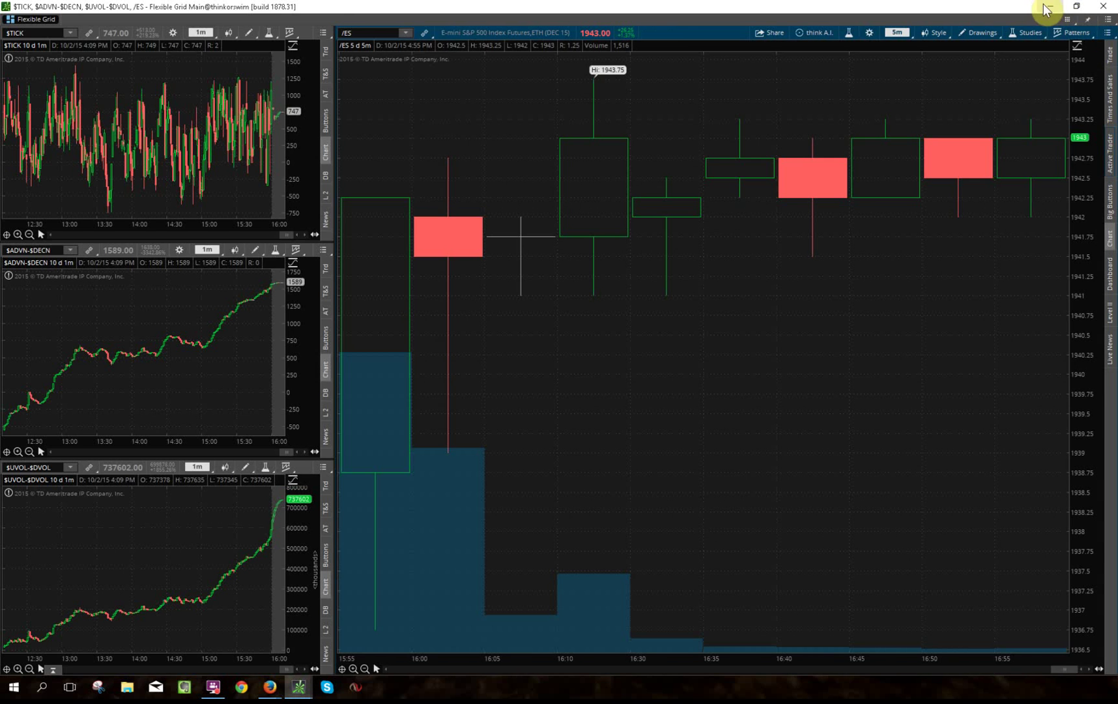
click(1050, 7)
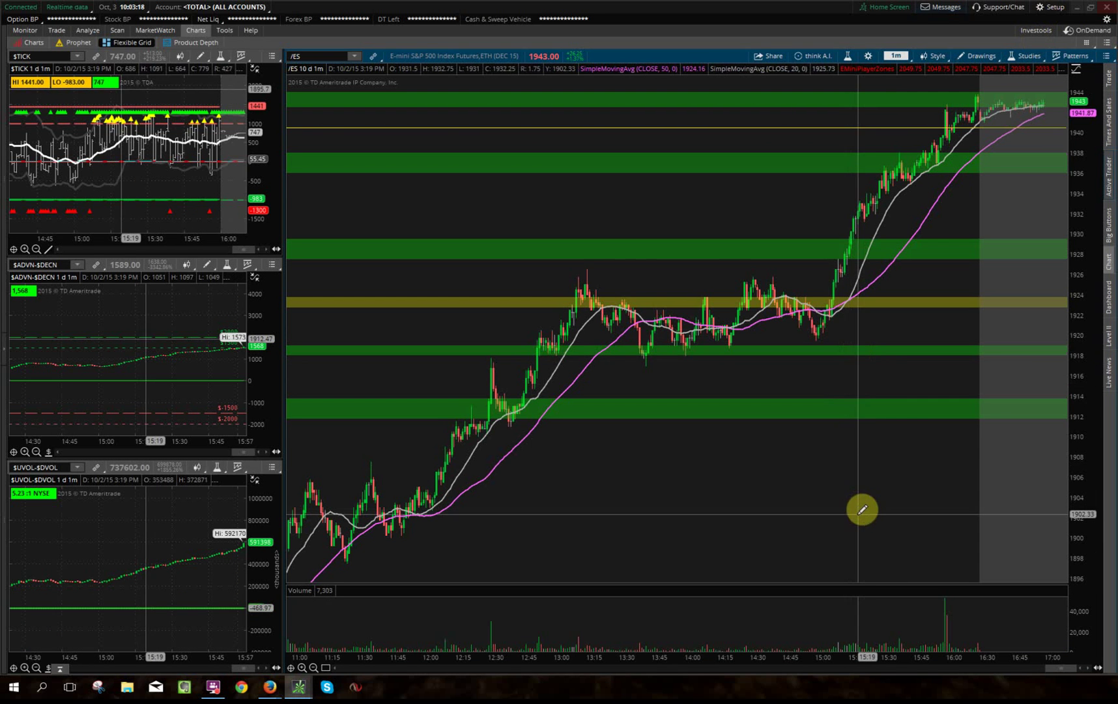
click(1113, 183)
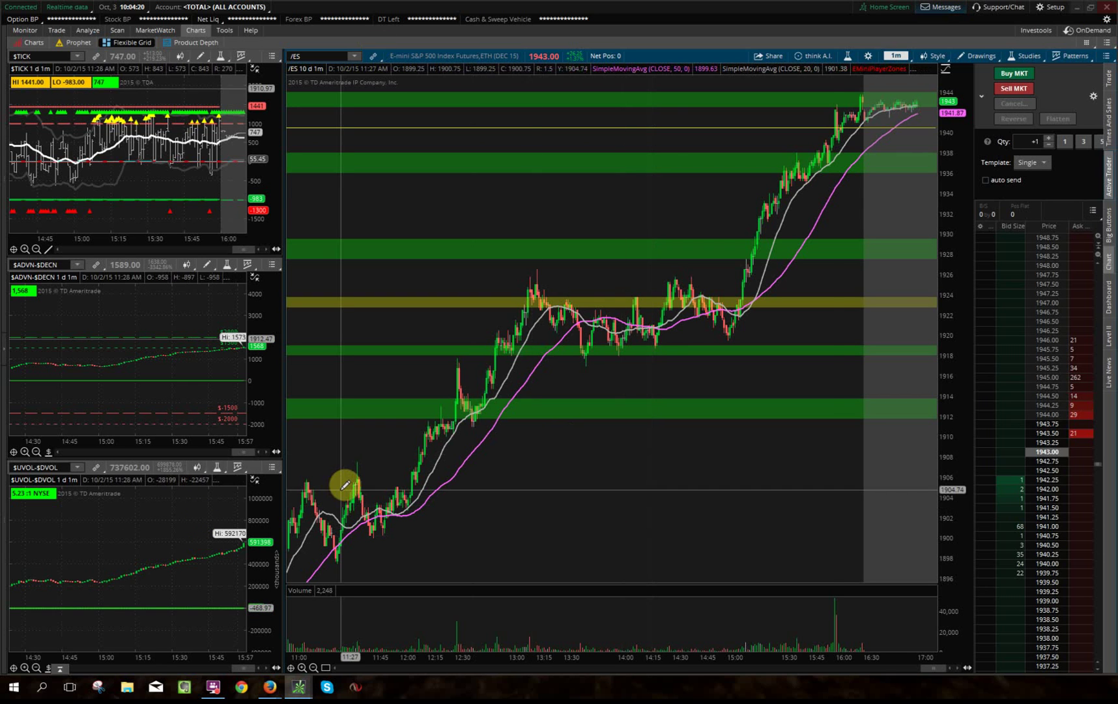
click(214, 687)
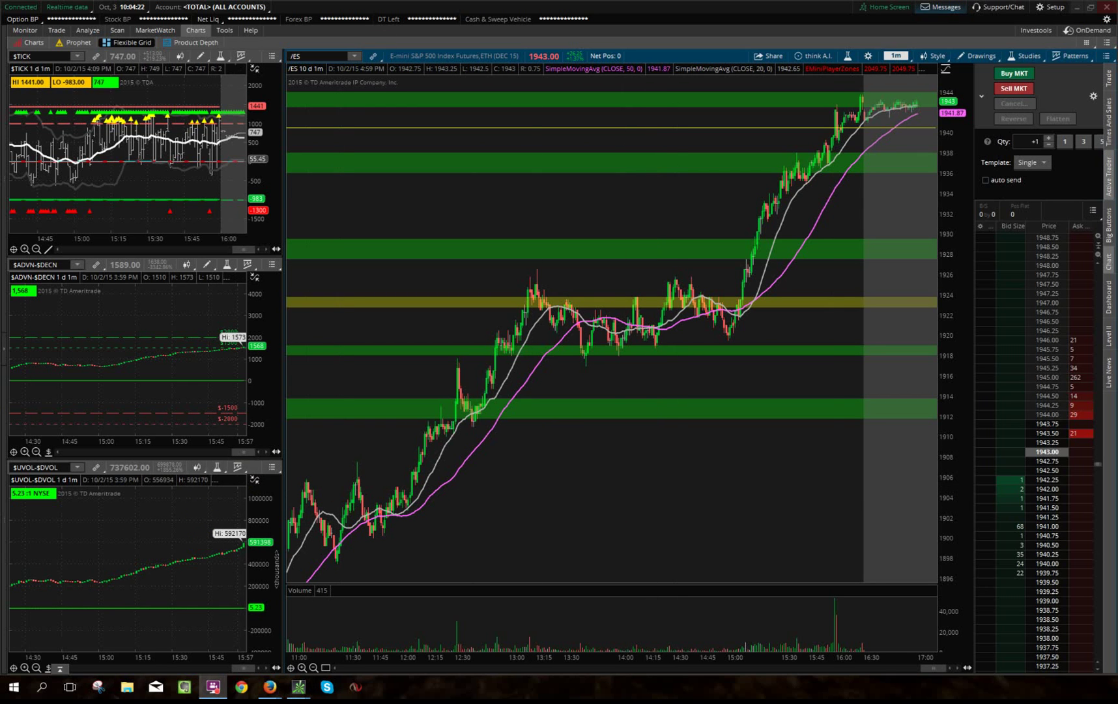